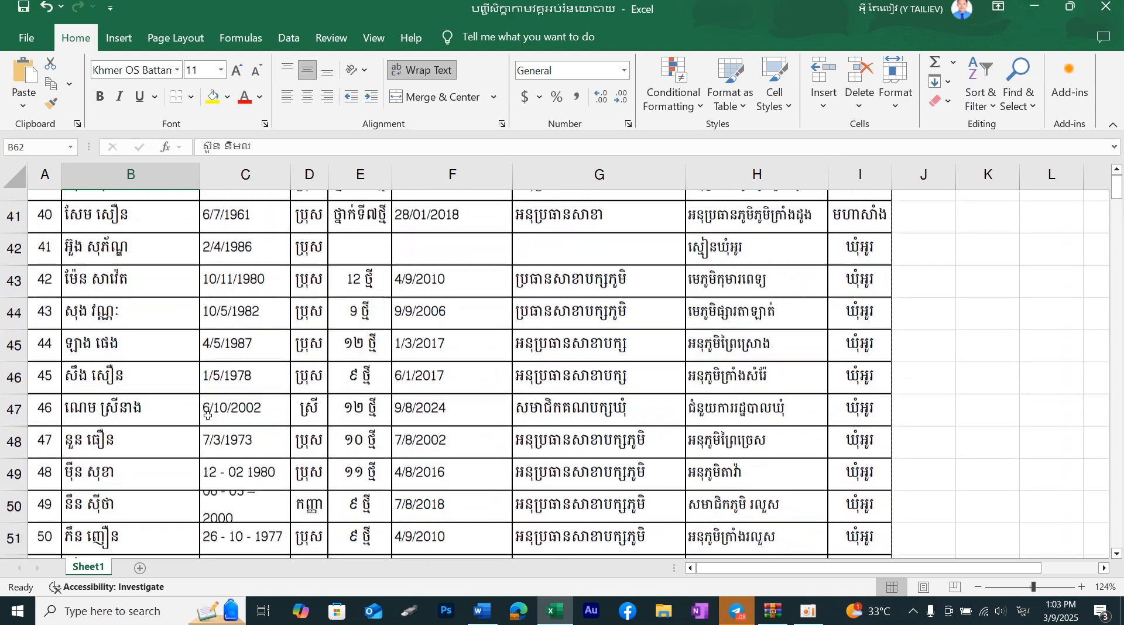
- Review the numbered trainee list in the worksheet through to its closing summary and signature rows
scroll(207, 416, down, 18)
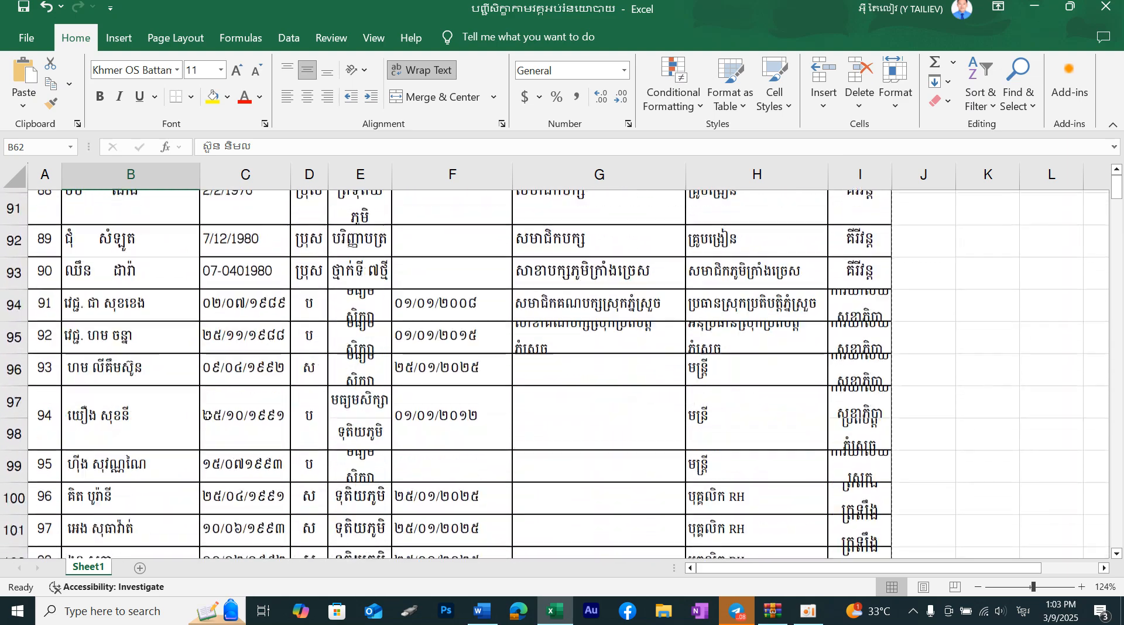
scroll(208, 415, down, 7)
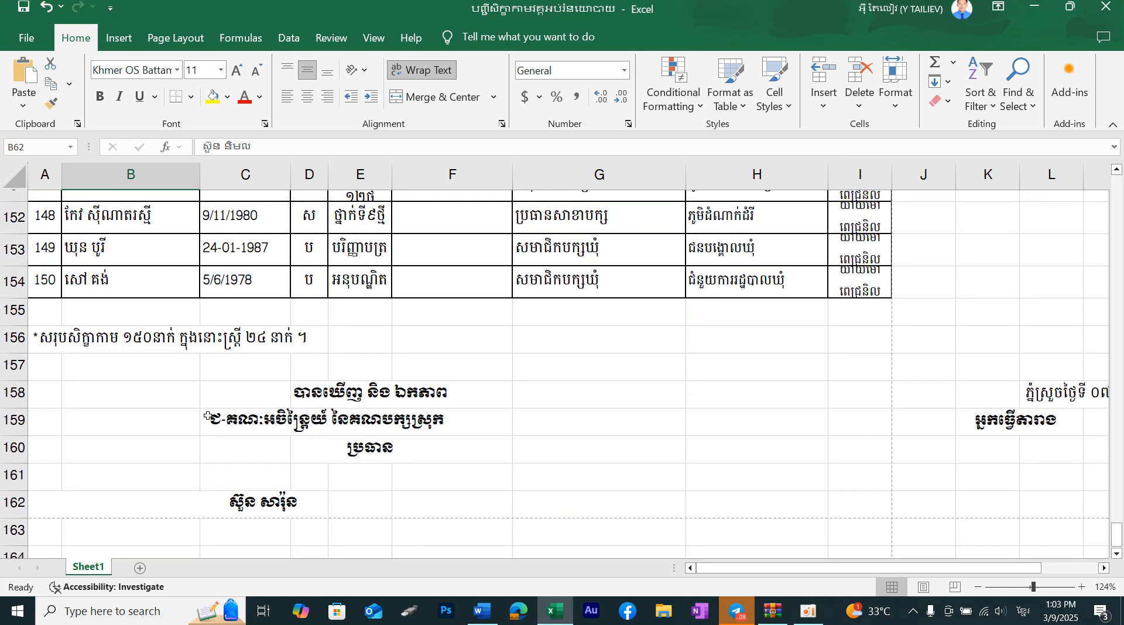
scroll(192, 260, up, 20)
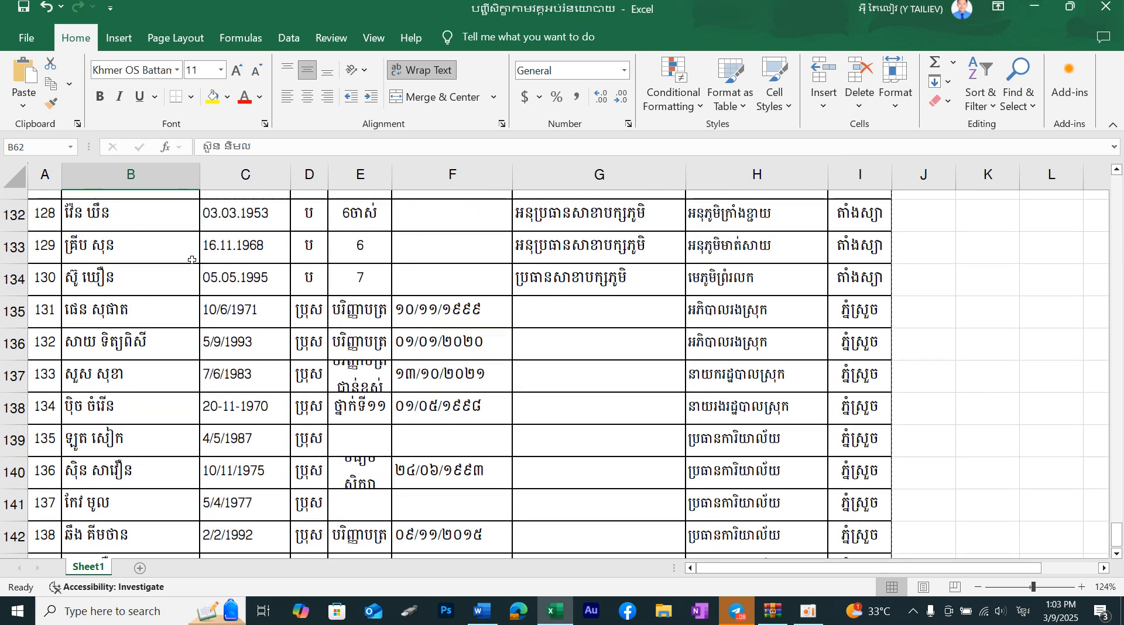
scroll(706, 454, up, 3)
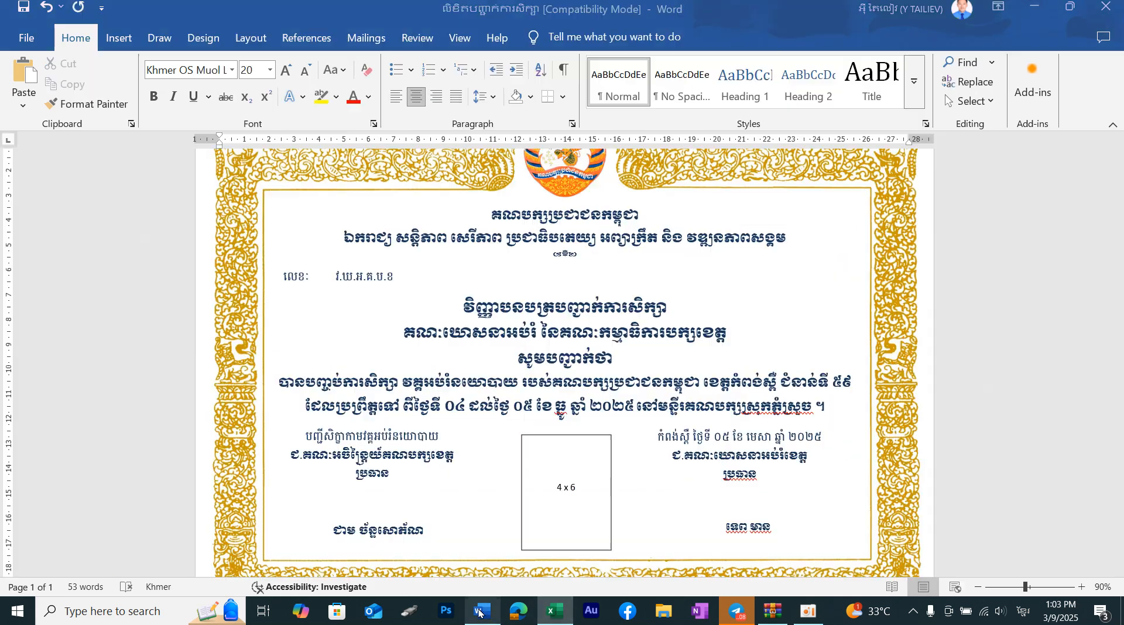
- Switch to Word and examine the certificate template from its heading and emblem to the signature area
click(482, 611)
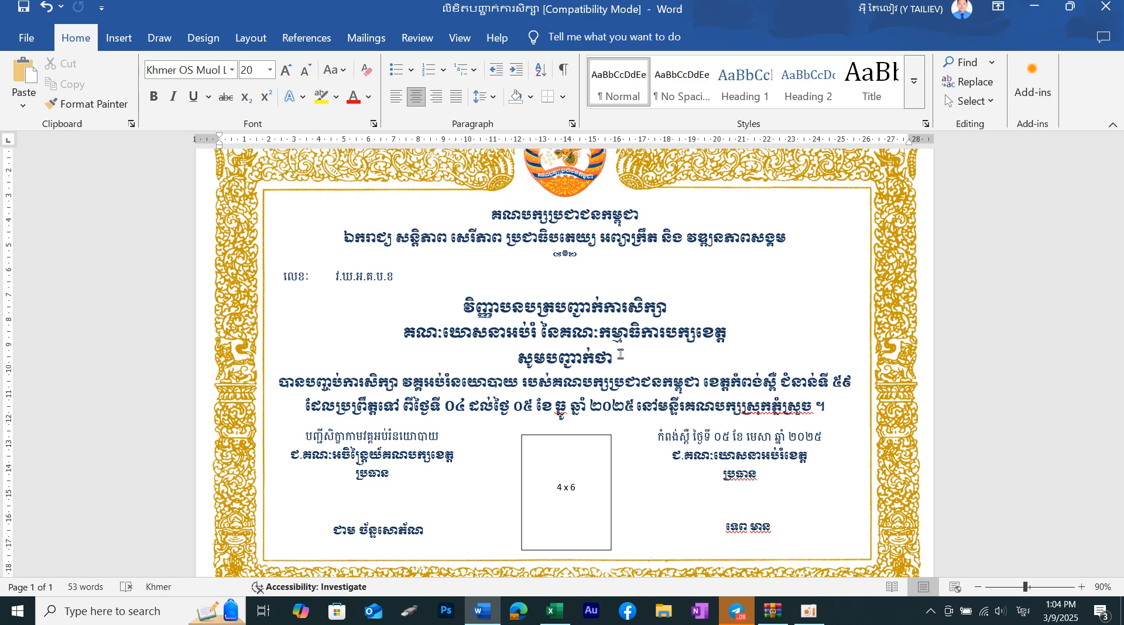
scroll(620, 354, down, 2)
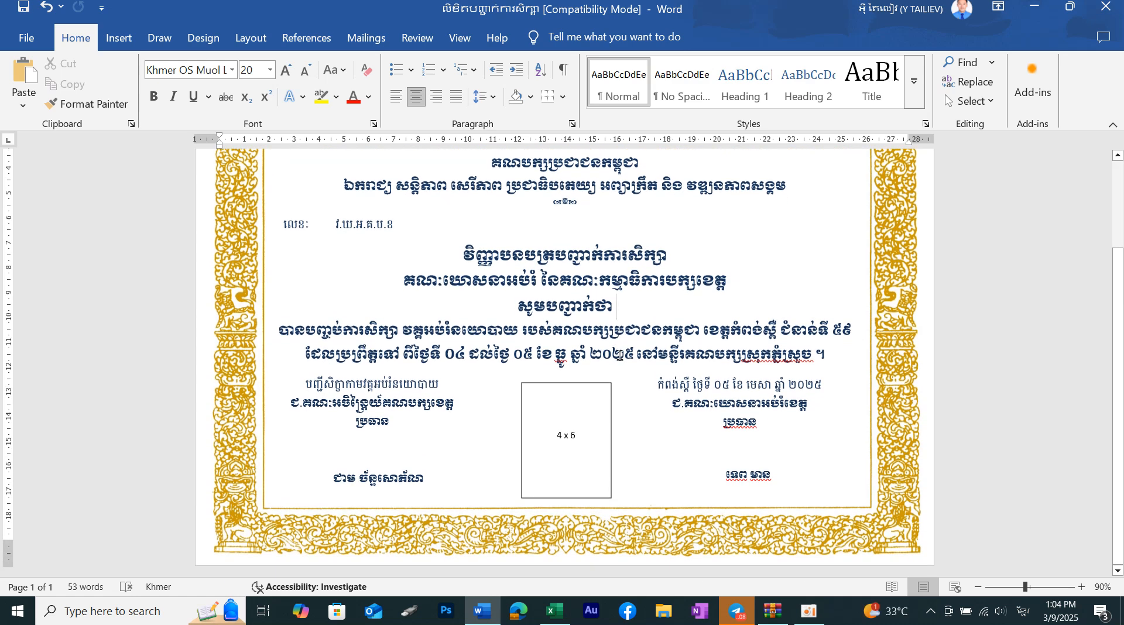
scroll(620, 354, up, 4)
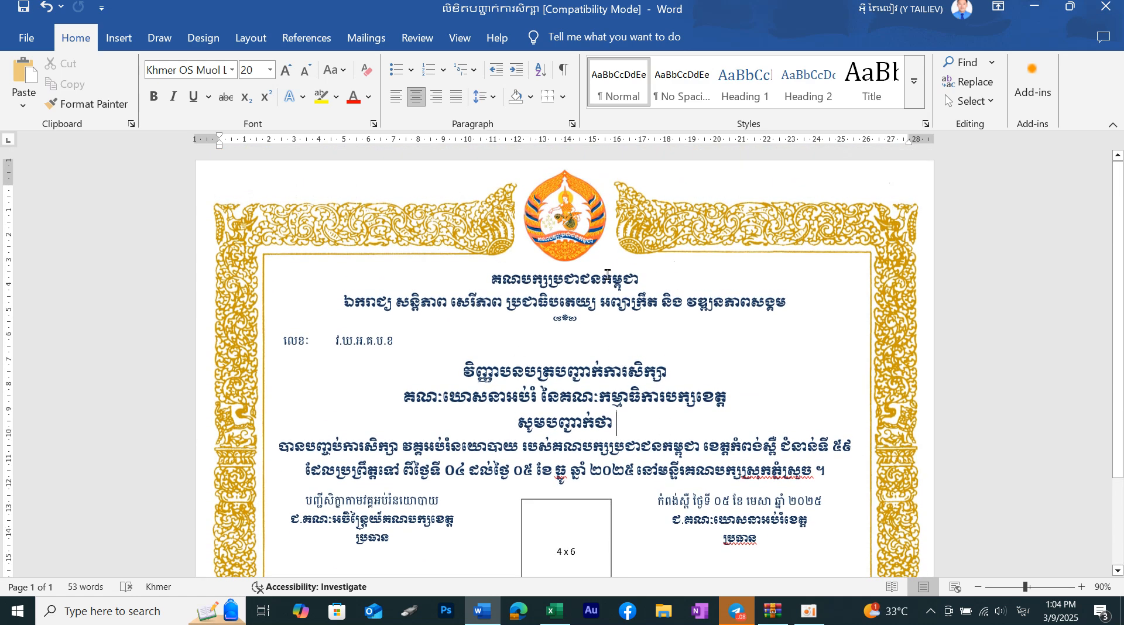
scroll(437, 275, down, 3)
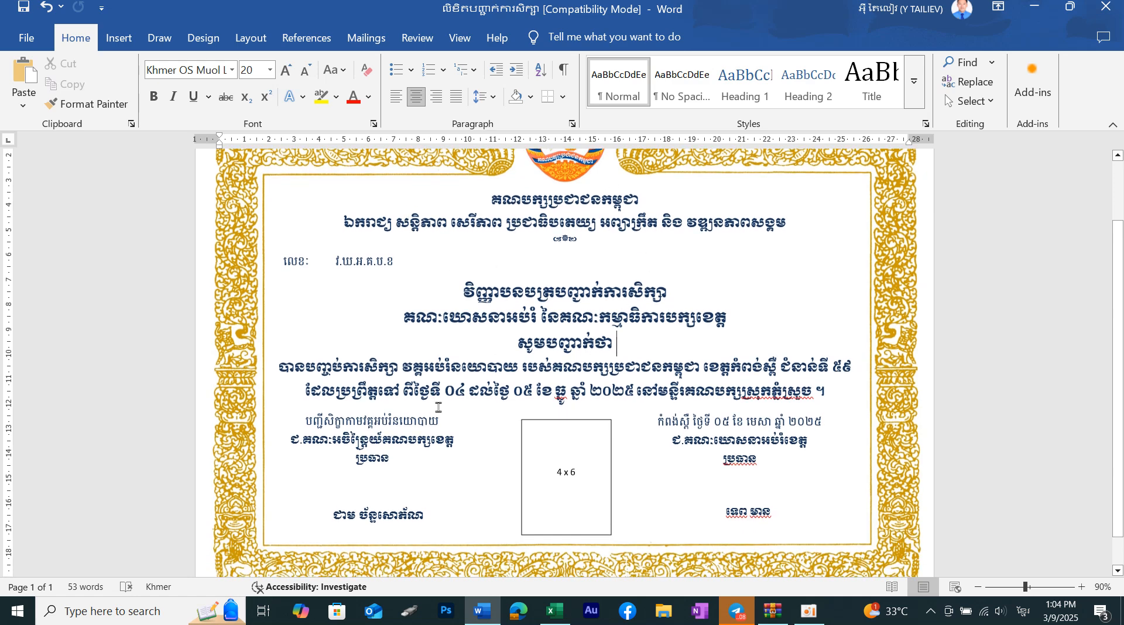
scroll(433, 405, up, 3)
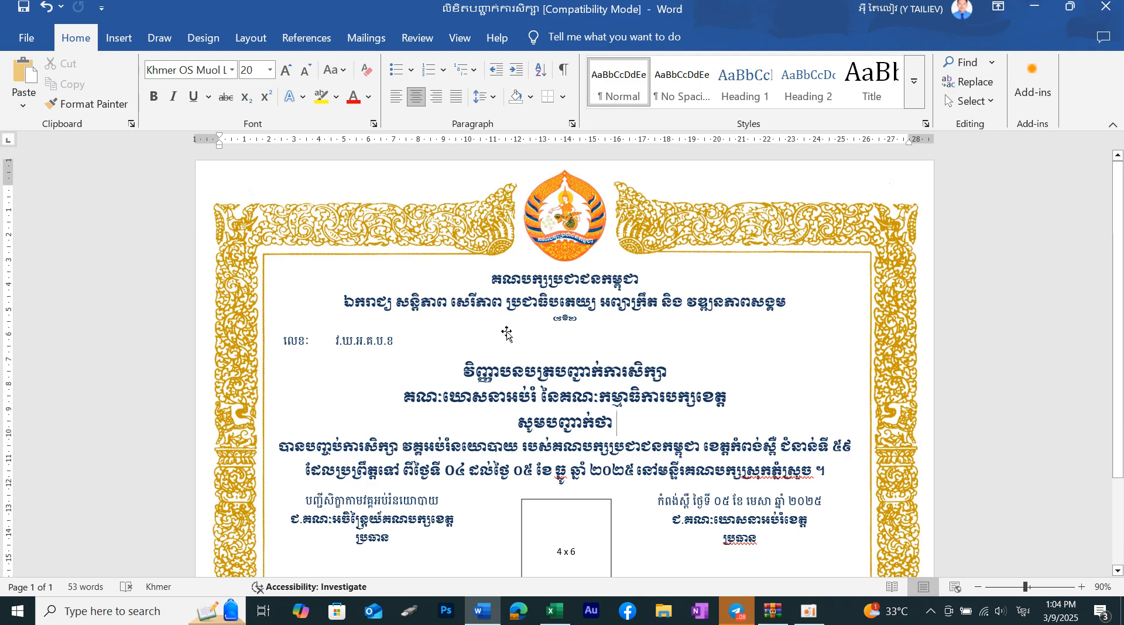
scroll(507, 331, down, 3)
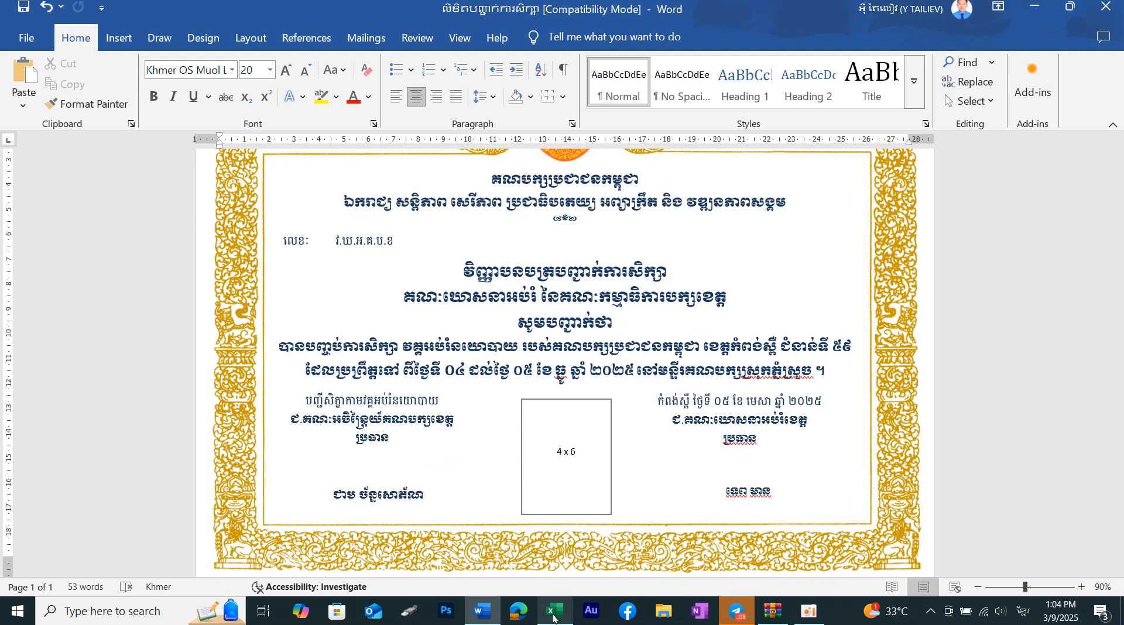
- Return to the Excel list and check its column headers and first records
click(553, 616)
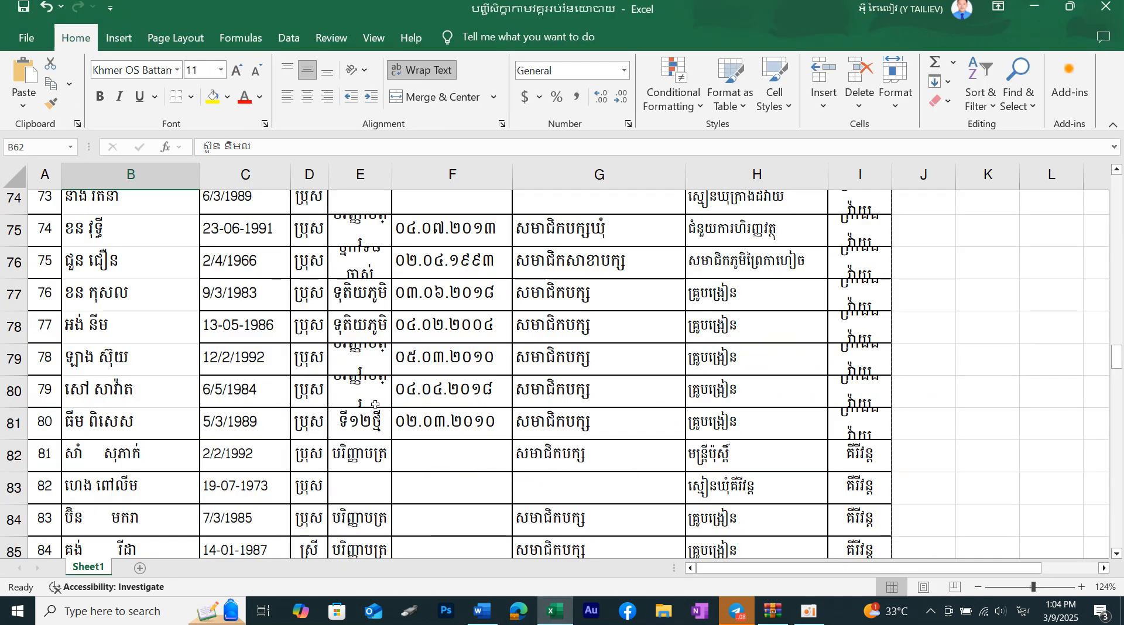
scroll(375, 404, up, 3)
scroll(374, 404, up, 20)
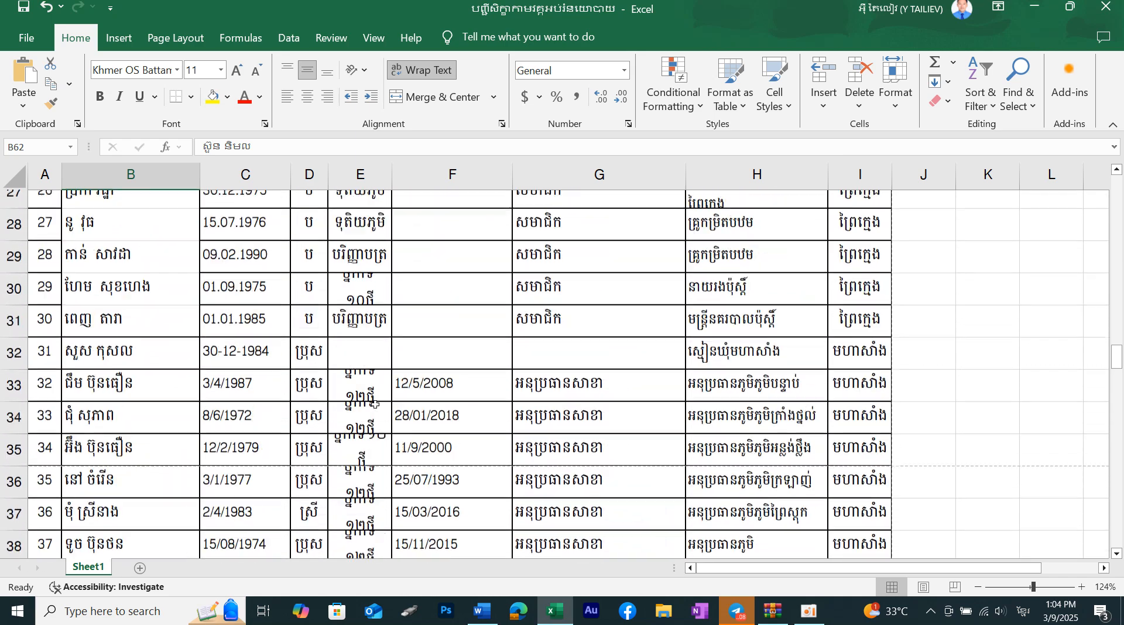
scroll(375, 403, up, 1)
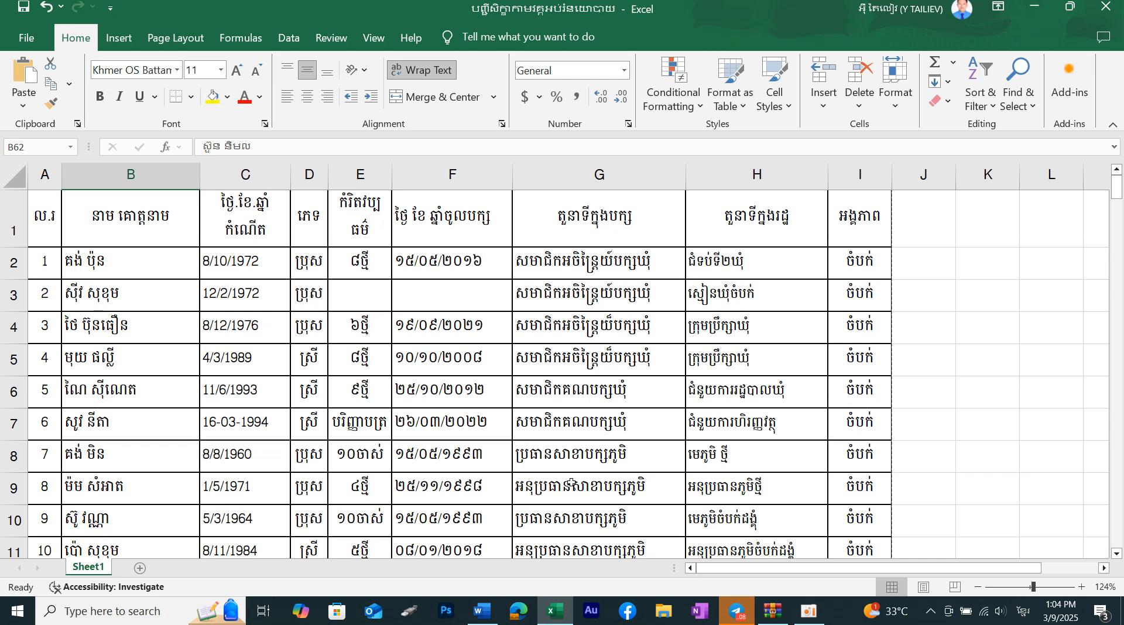
- In Word, connect the Excel workbook on the Desktop as the existing mail merge recipient list, using table Sheet1$ with column headers in the first row
click(482, 611)
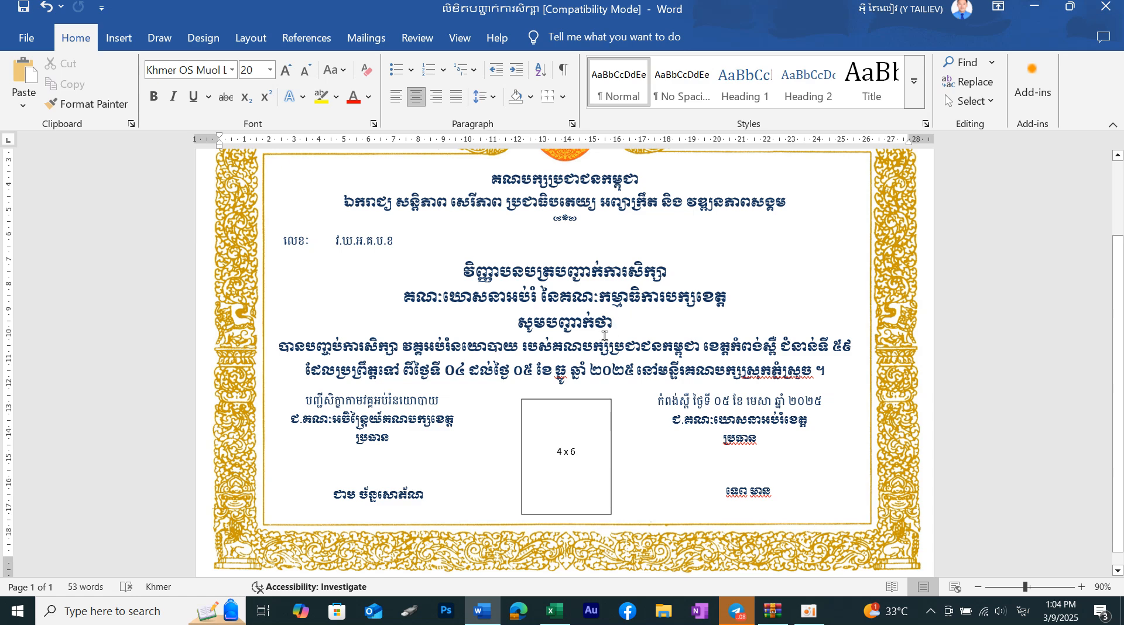
scroll(604, 337, up, 1)
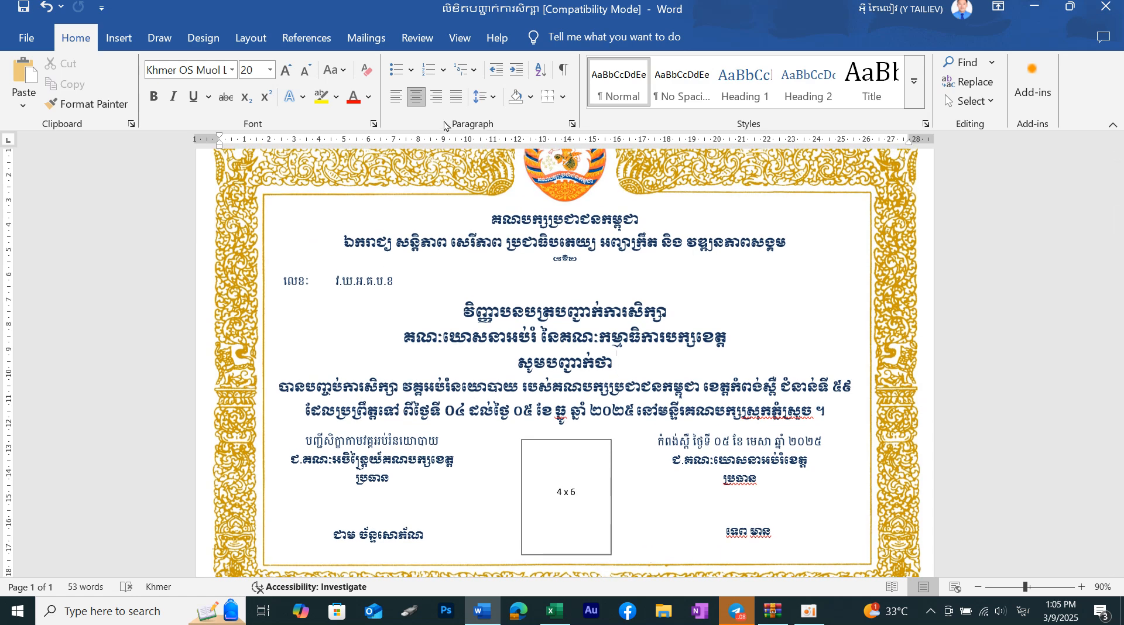
click(376, 45)
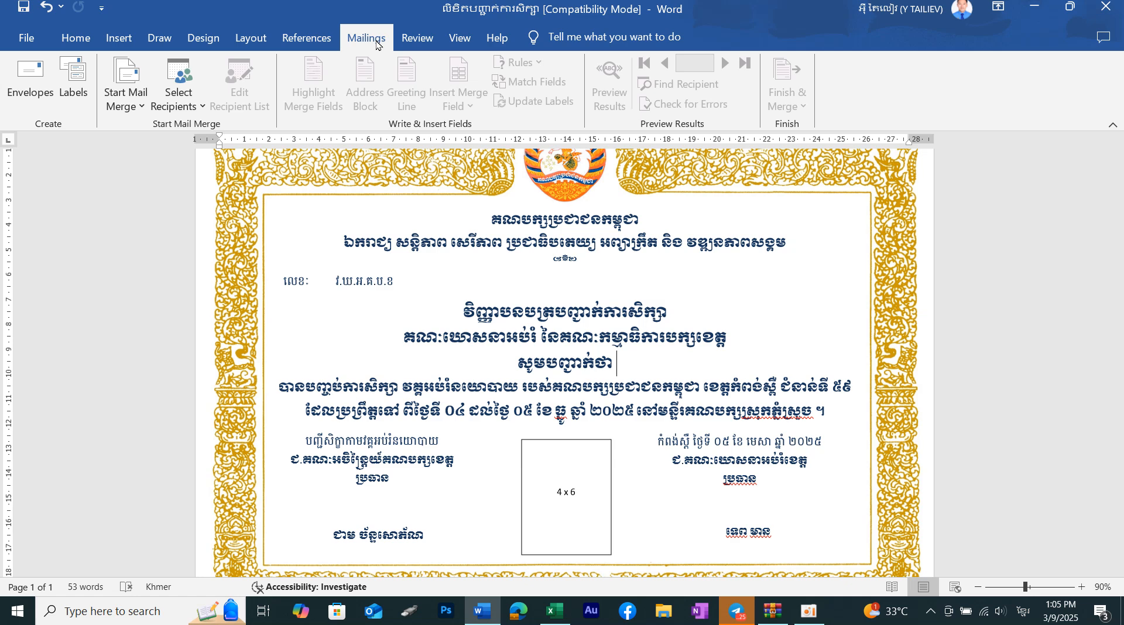
click(192, 96)
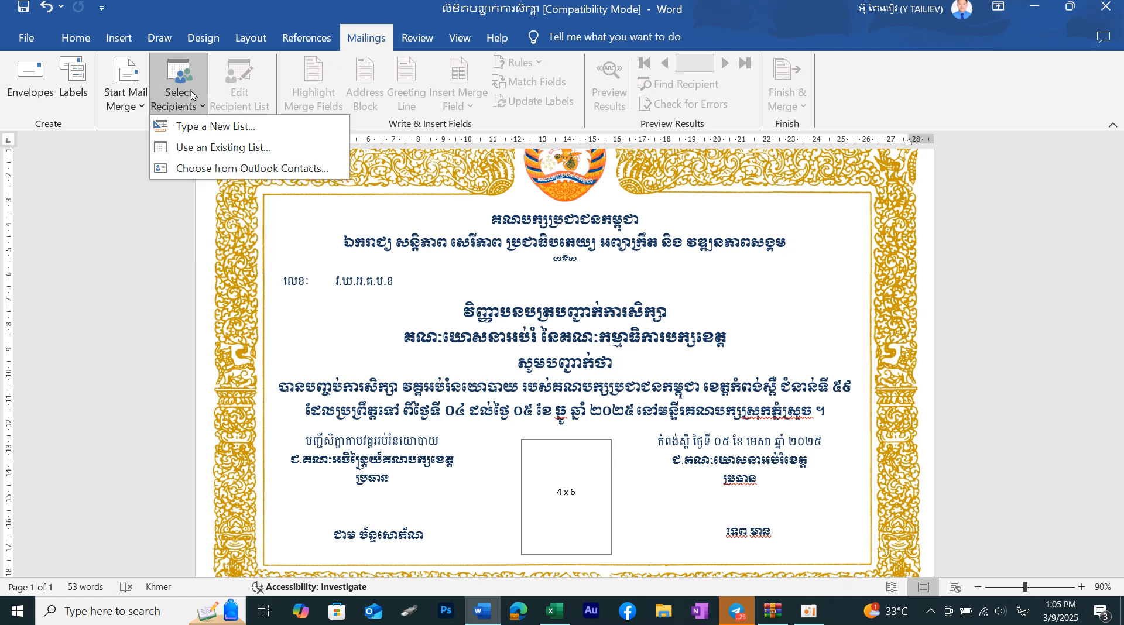
click(213, 148)
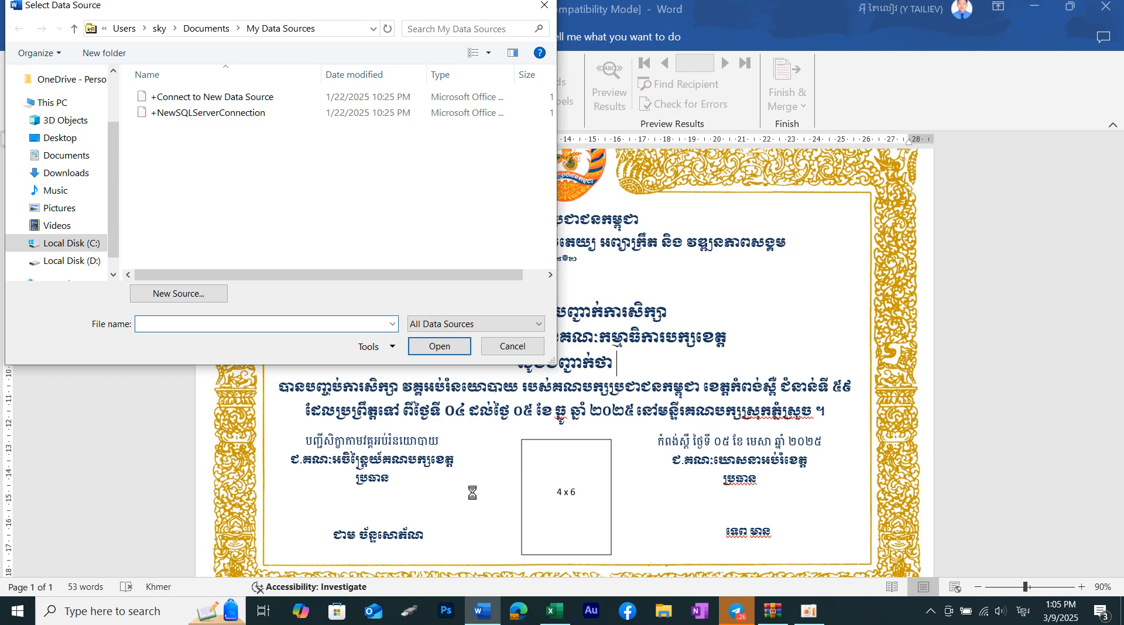
click(553, 611)
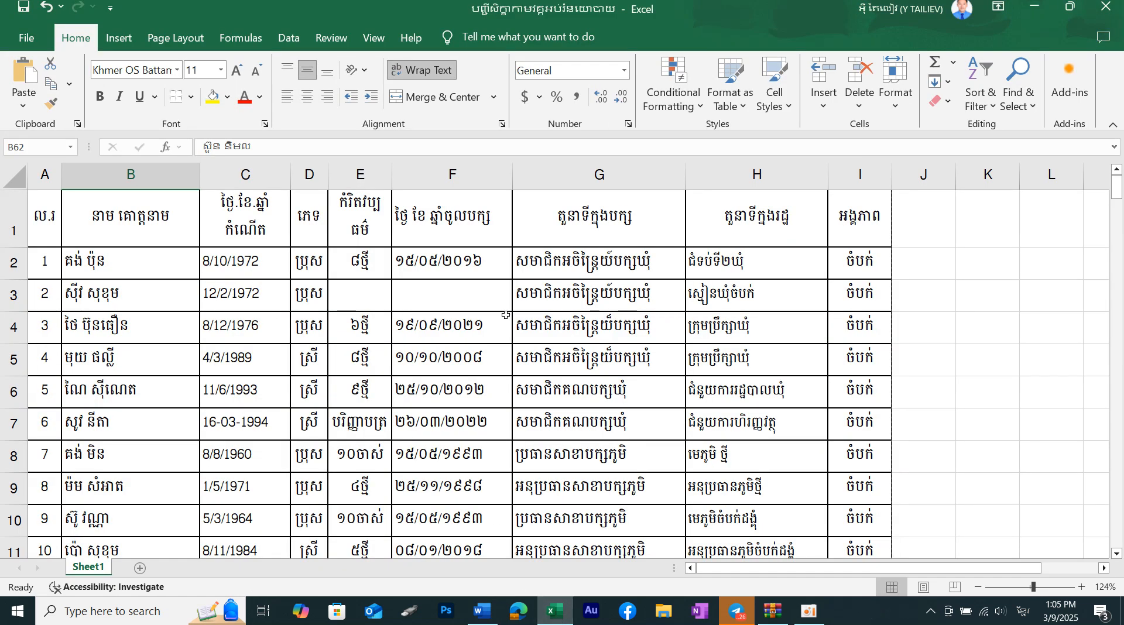
click(1030, 6)
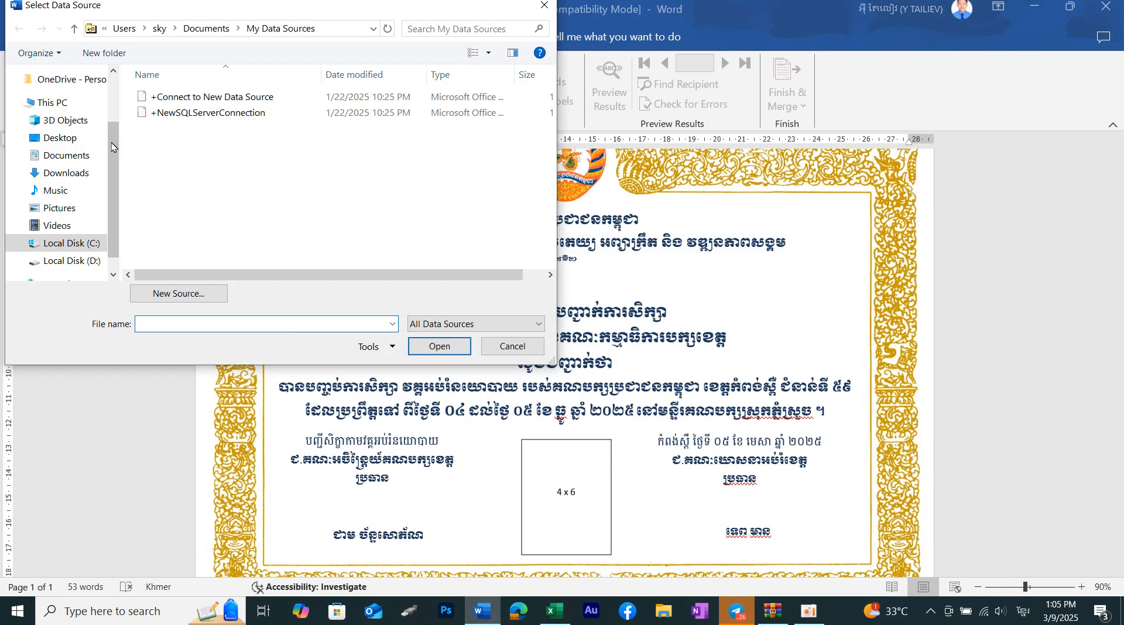
click(66, 139)
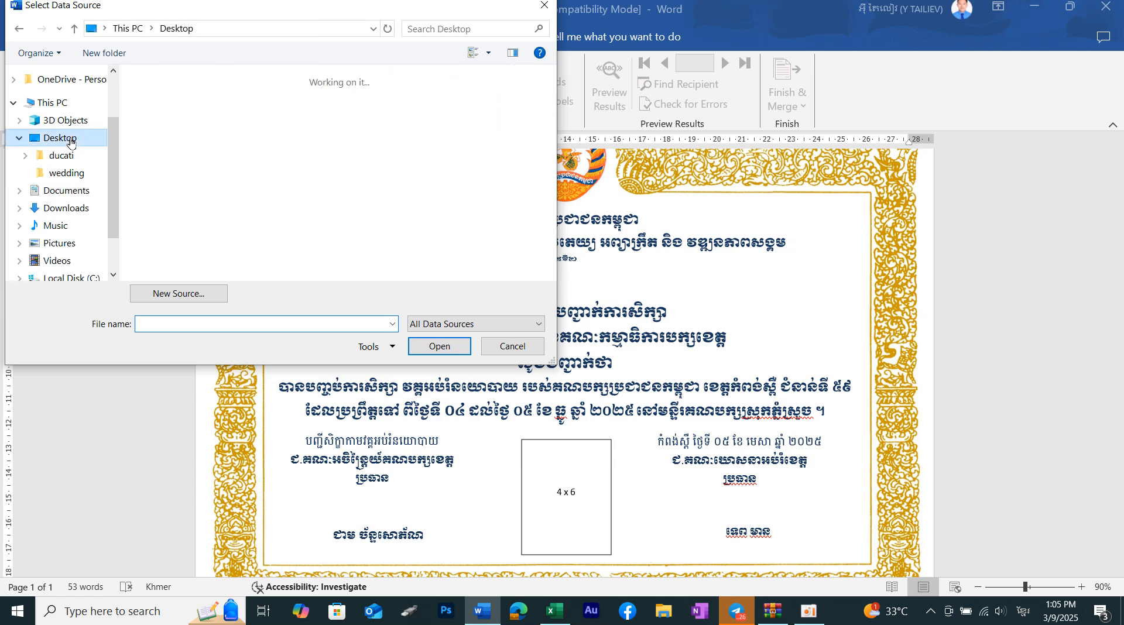
double_click(375, 134)
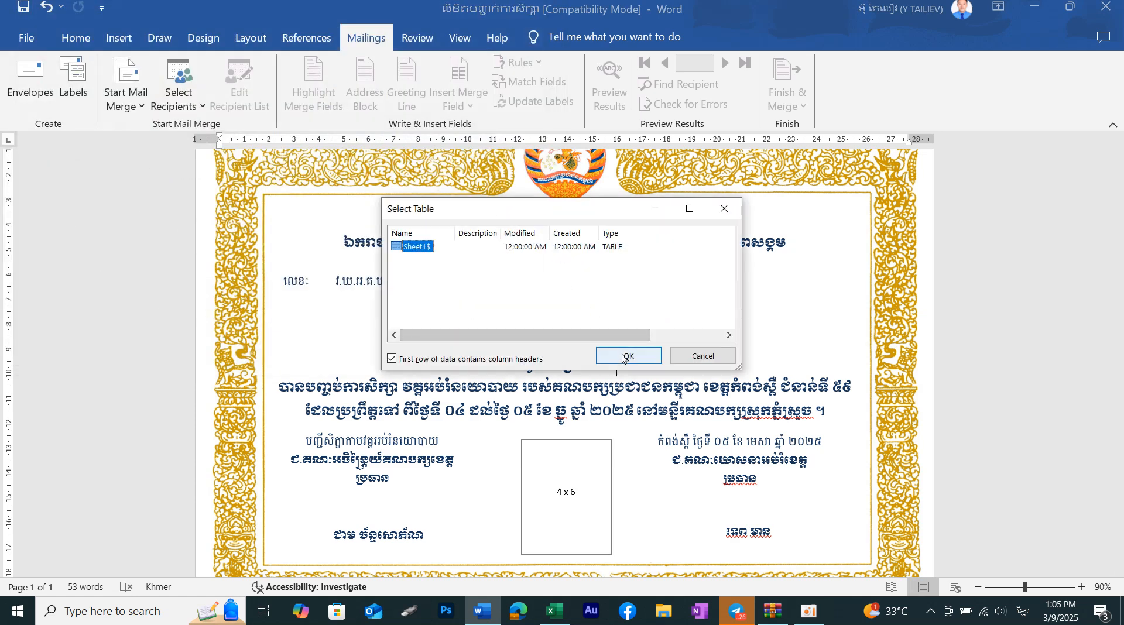
click(622, 353)
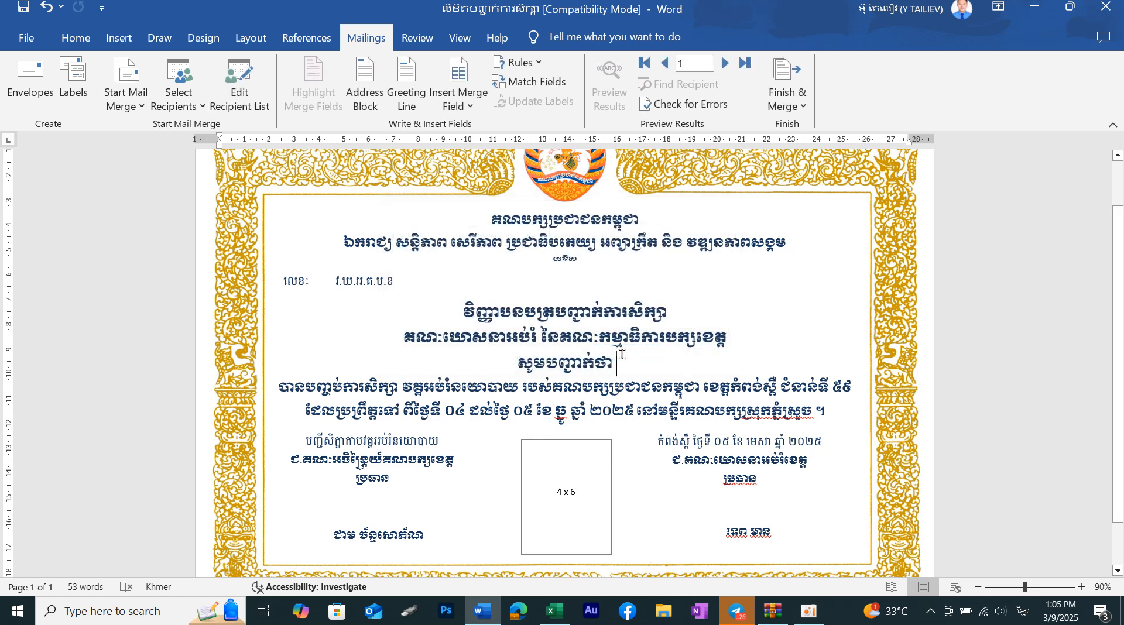
- Insert the merge field នាម_គោត្តនាម after the line សូមបញ្ជាក់ថា on the certificate
scroll(556, 246, down, 1)
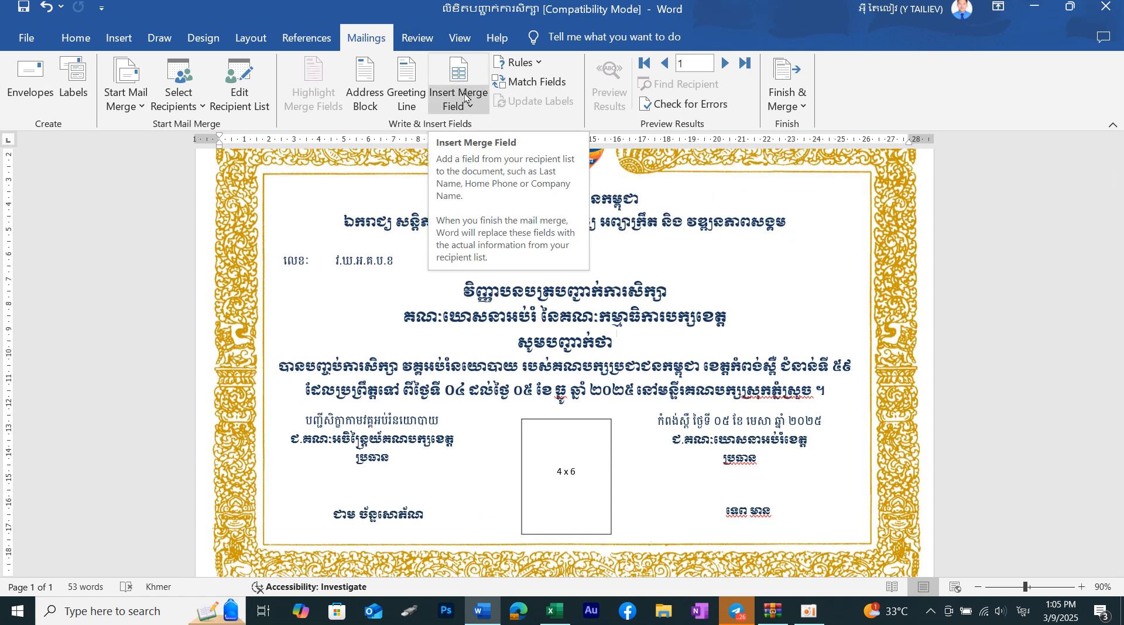
click(465, 97)
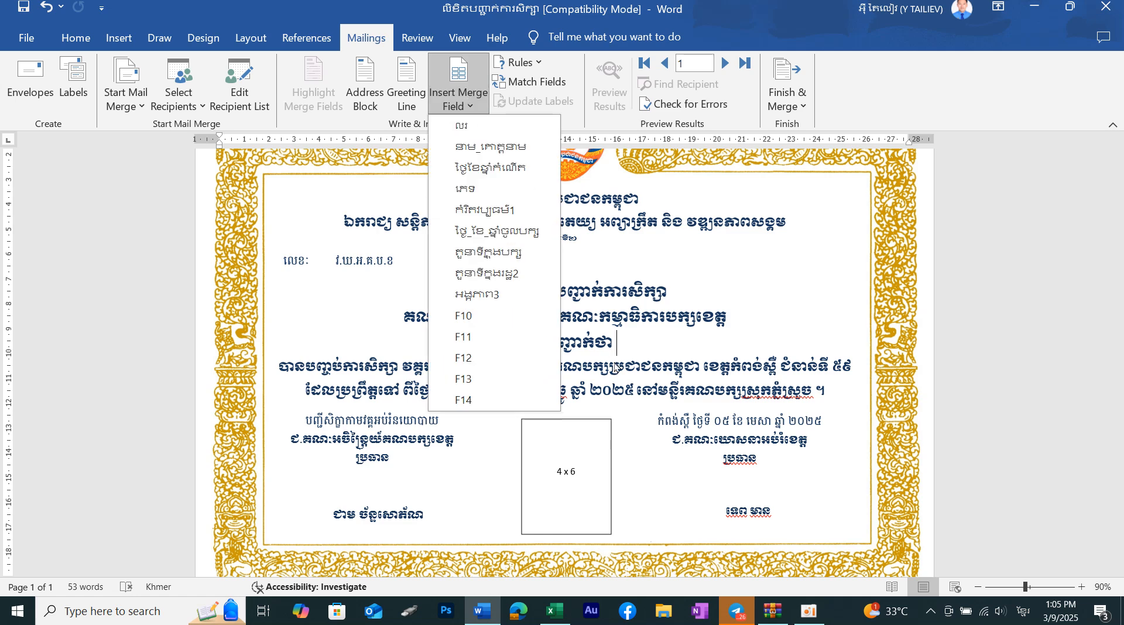
click(507, 148)
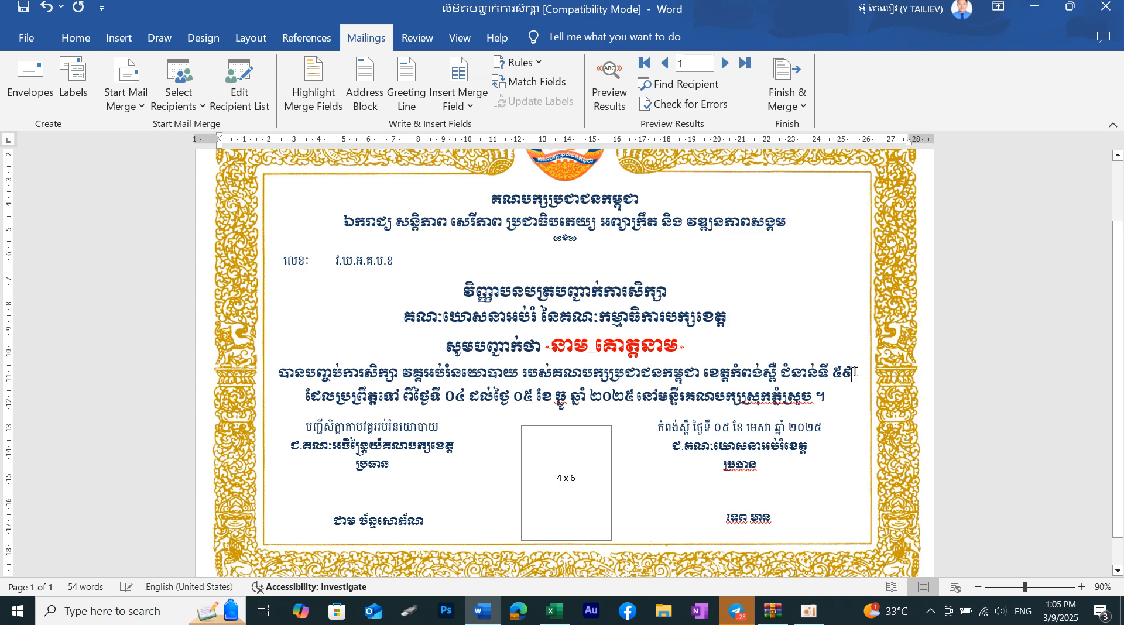
click(468, 105)
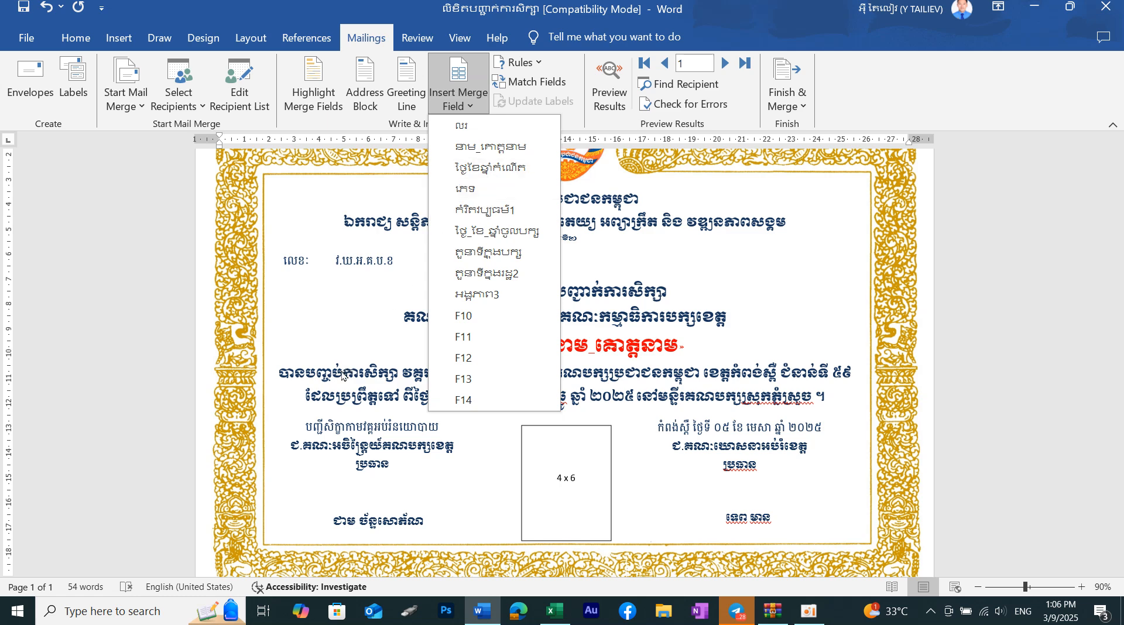
key(Escape)
click(321, 398)
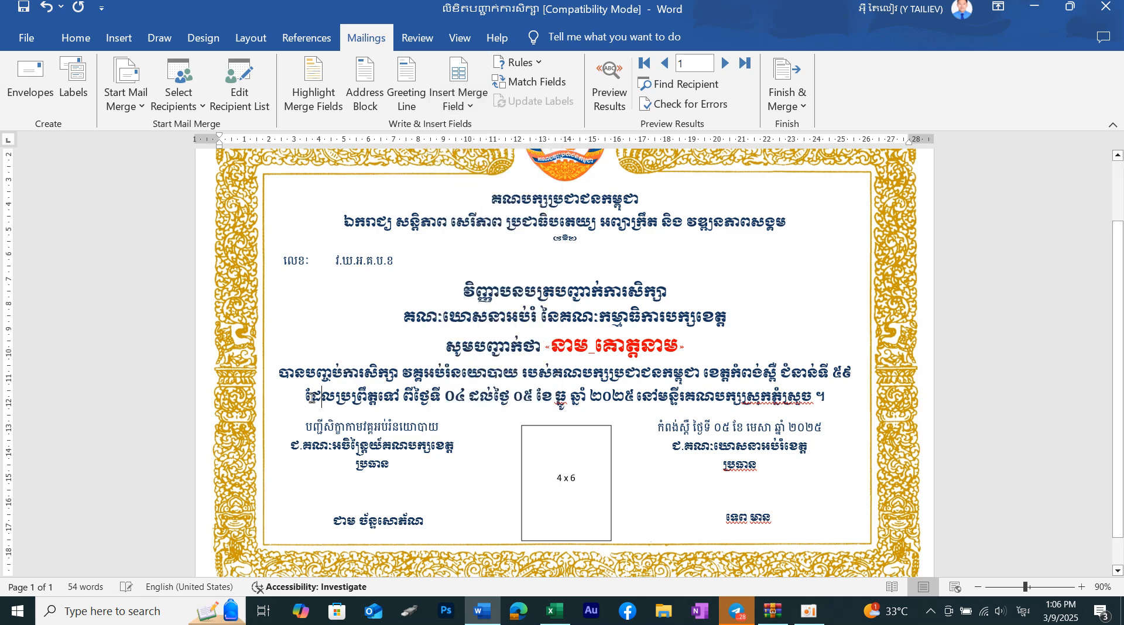
click(473, 106)
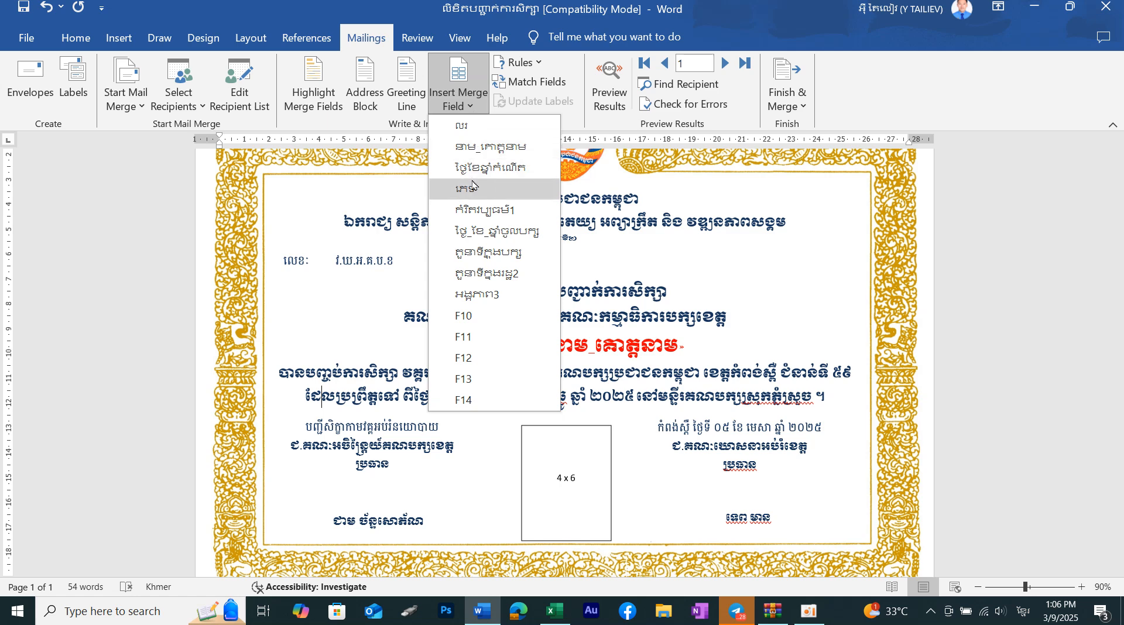
click(719, 378)
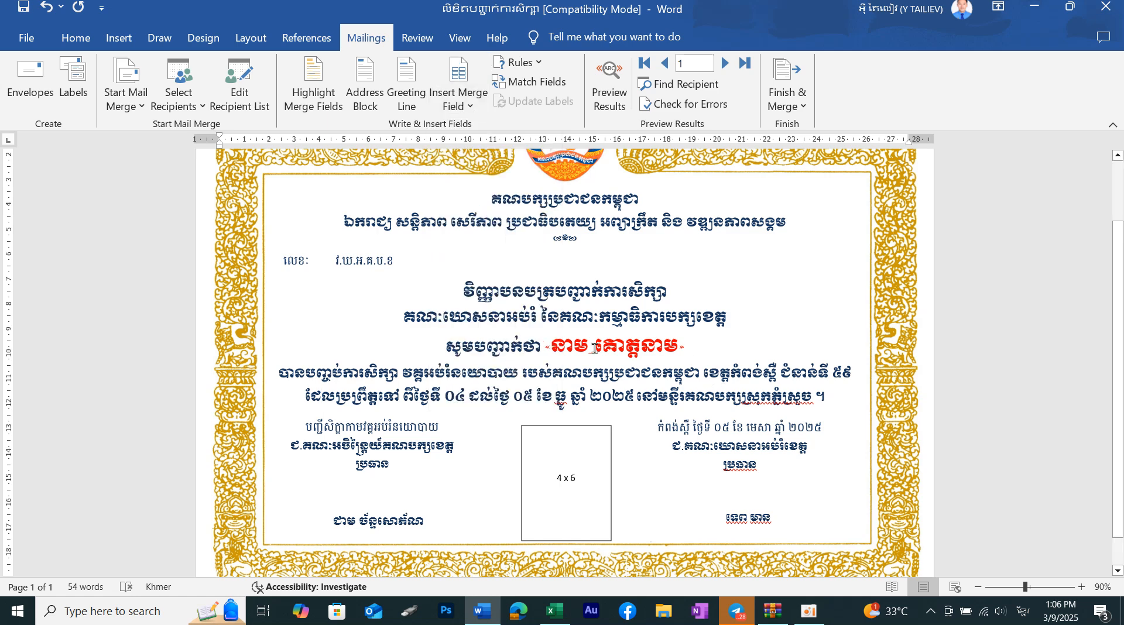
- Finish the merge for all records into a new document of individual certificates and check the first one
scroll(594, 347, down, 1)
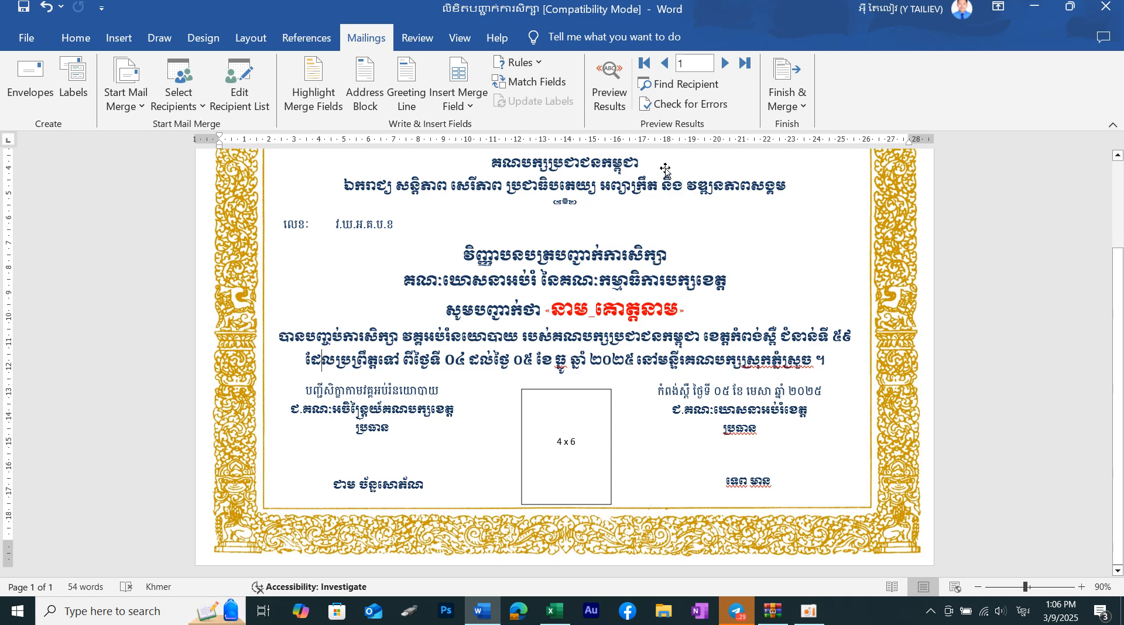
click(795, 100)
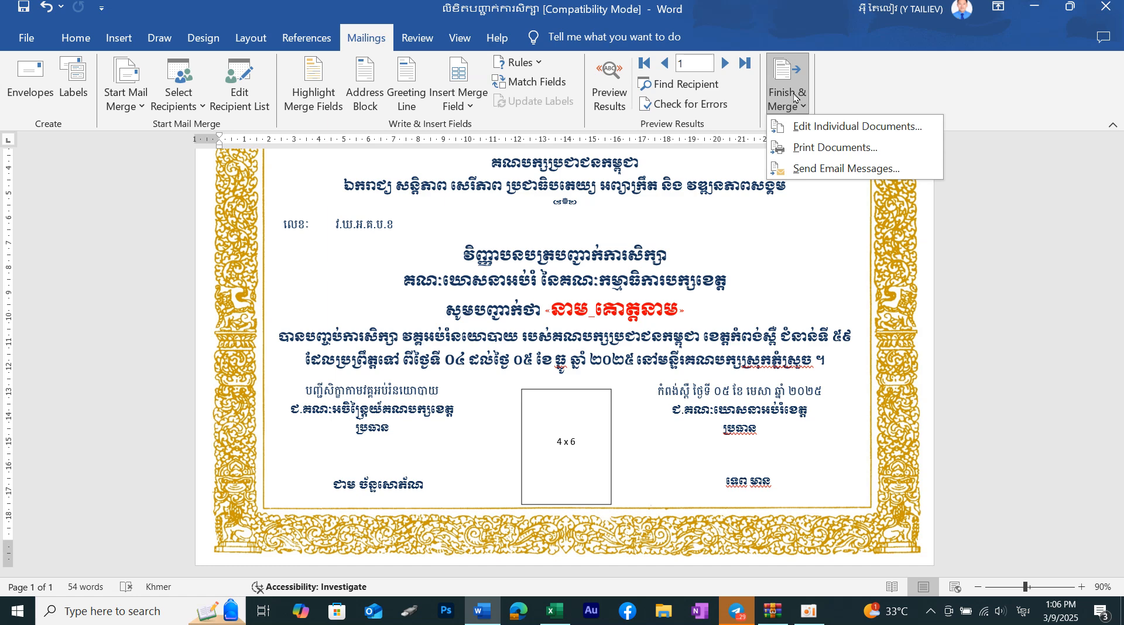
click(809, 126)
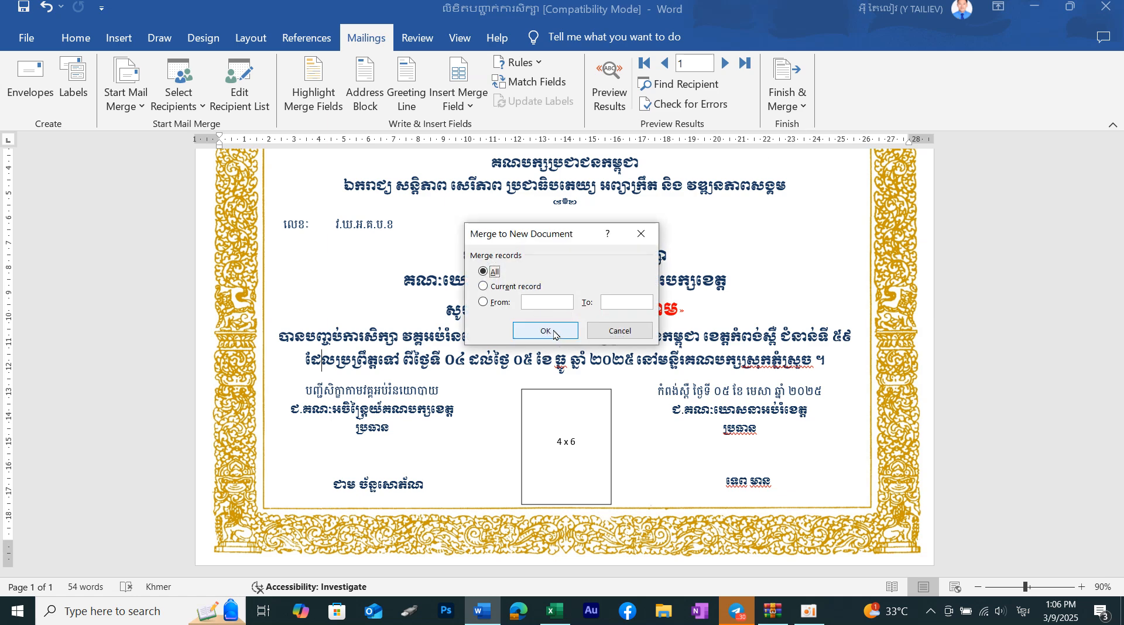
click(545, 332)
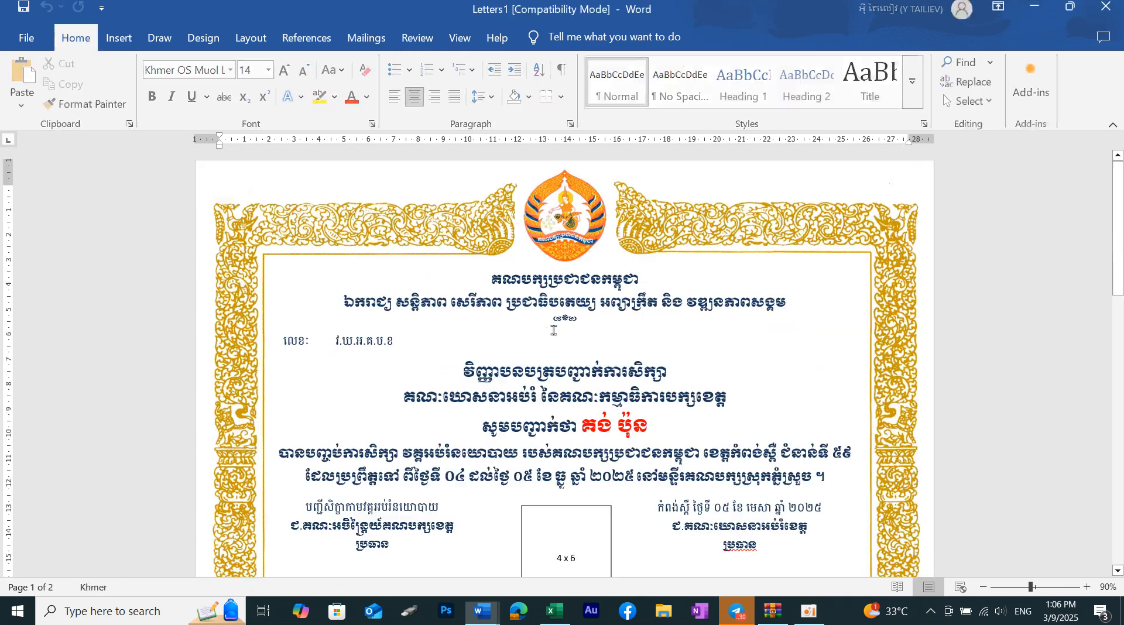
scroll(575, 402, down, 8)
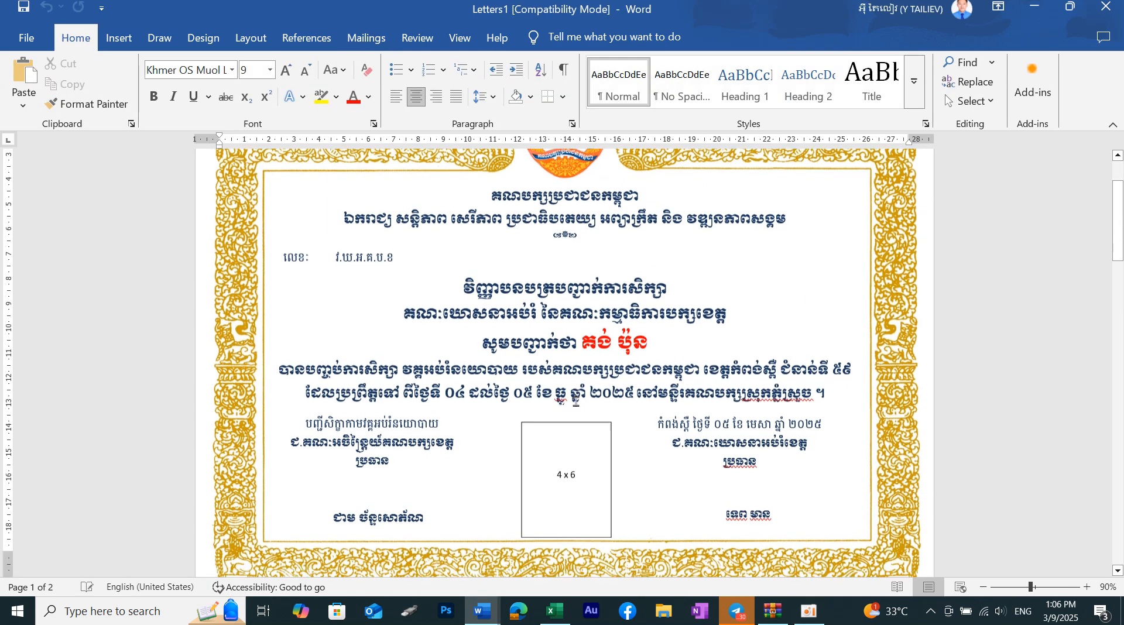
- Examine the first two merged certificates, and switch to the Excel list to compare their names with its first records
scroll(575, 402, up, 5)
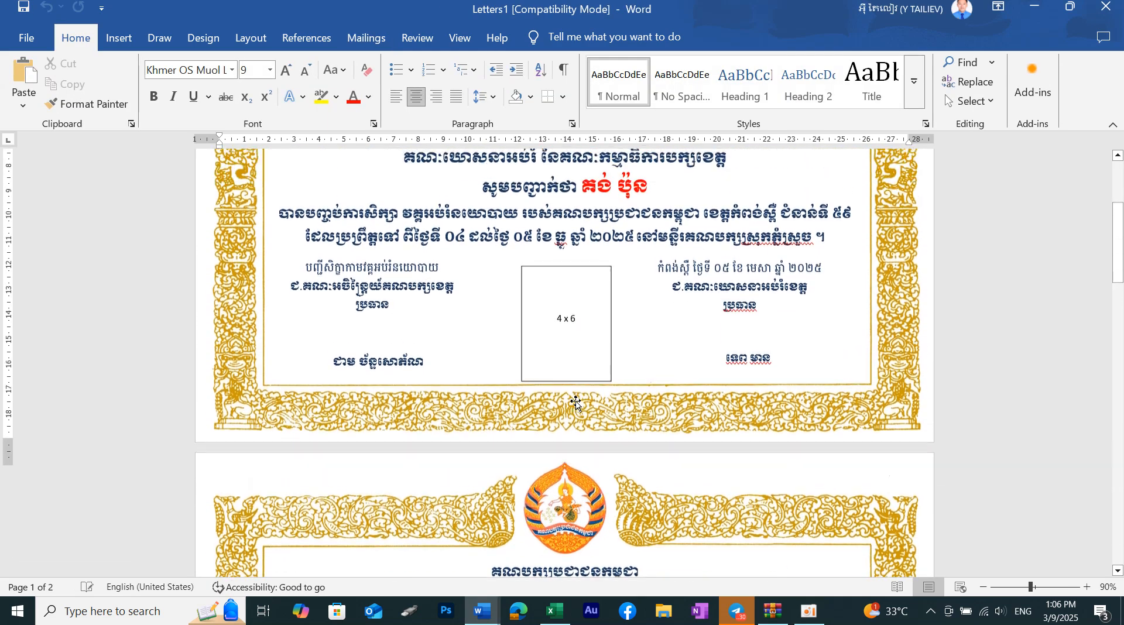
scroll(606, 389, down, 3)
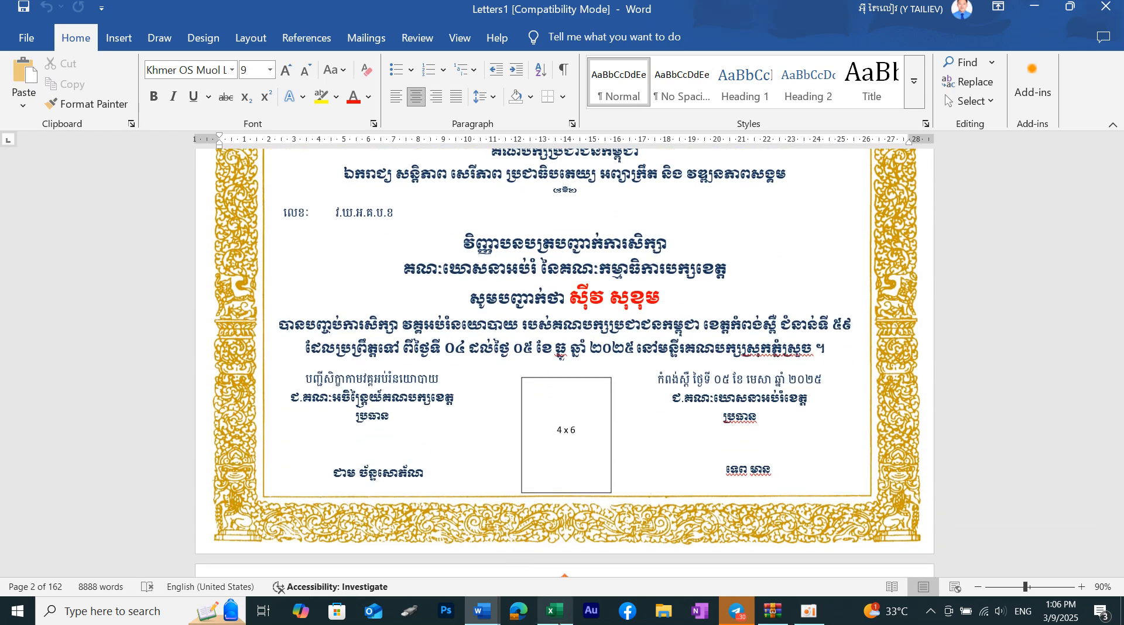
click(554, 611)
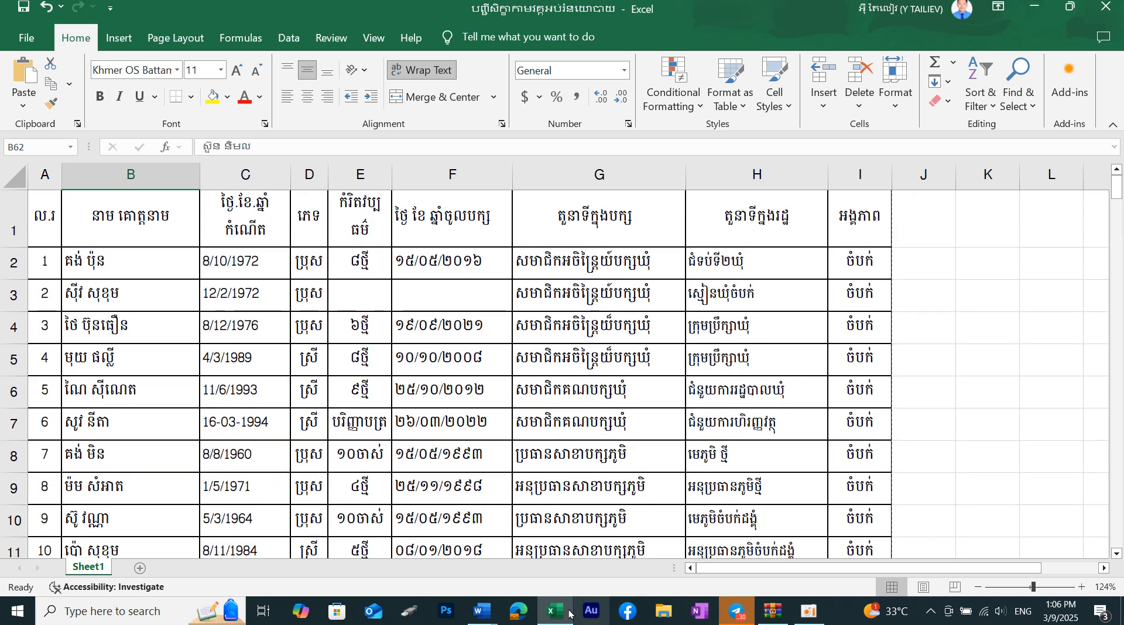
- Return to the merged Letters1 document in Word and check the trainee names on the third and following certificates
mouse_move(491, 611)
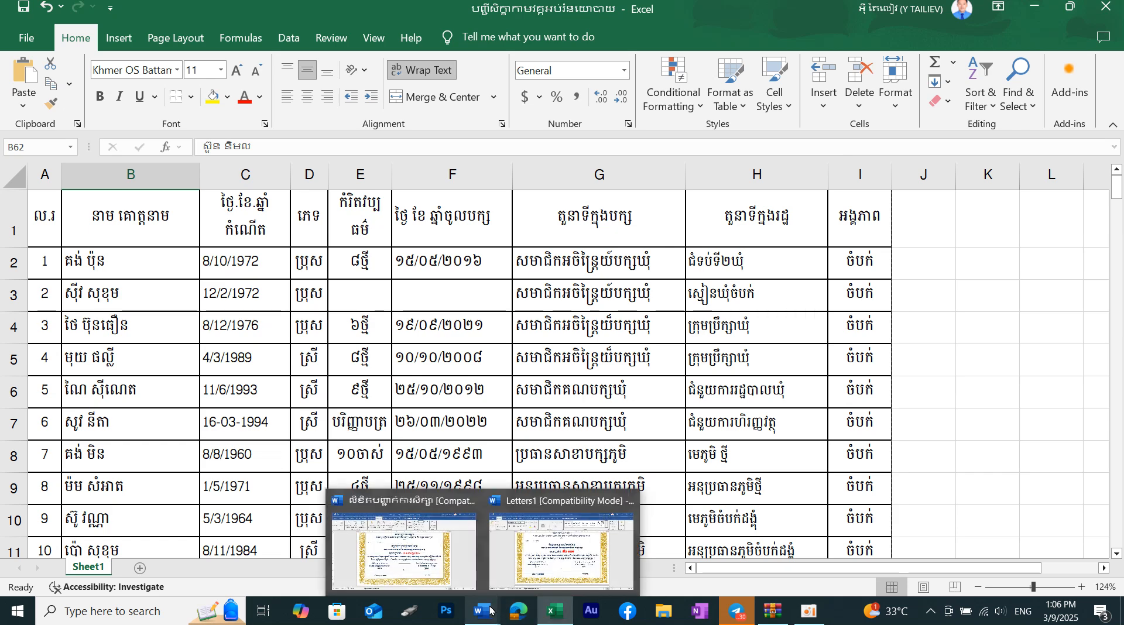
click(540, 562)
scroll(699, 287, down, 5)
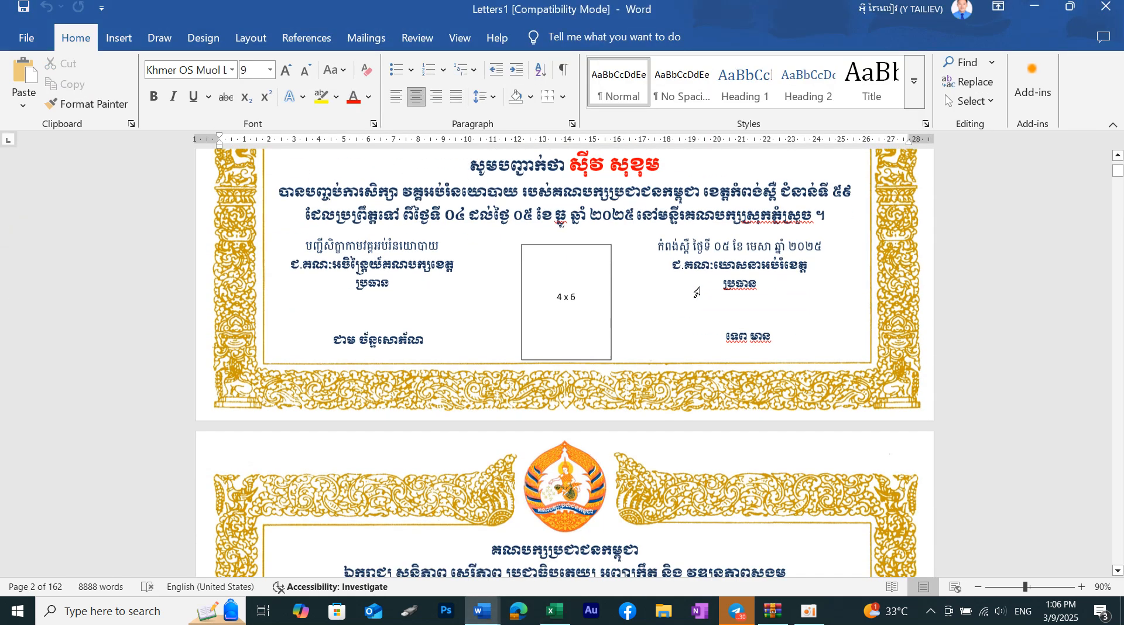
scroll(699, 287, down, 3)
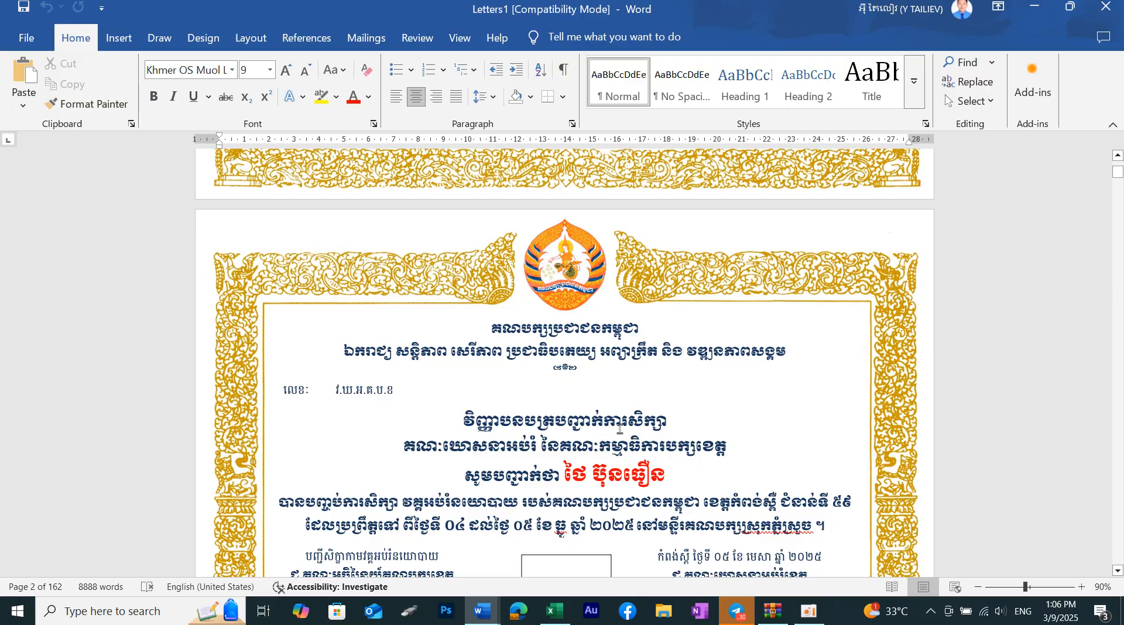
scroll(619, 430, down, 15)
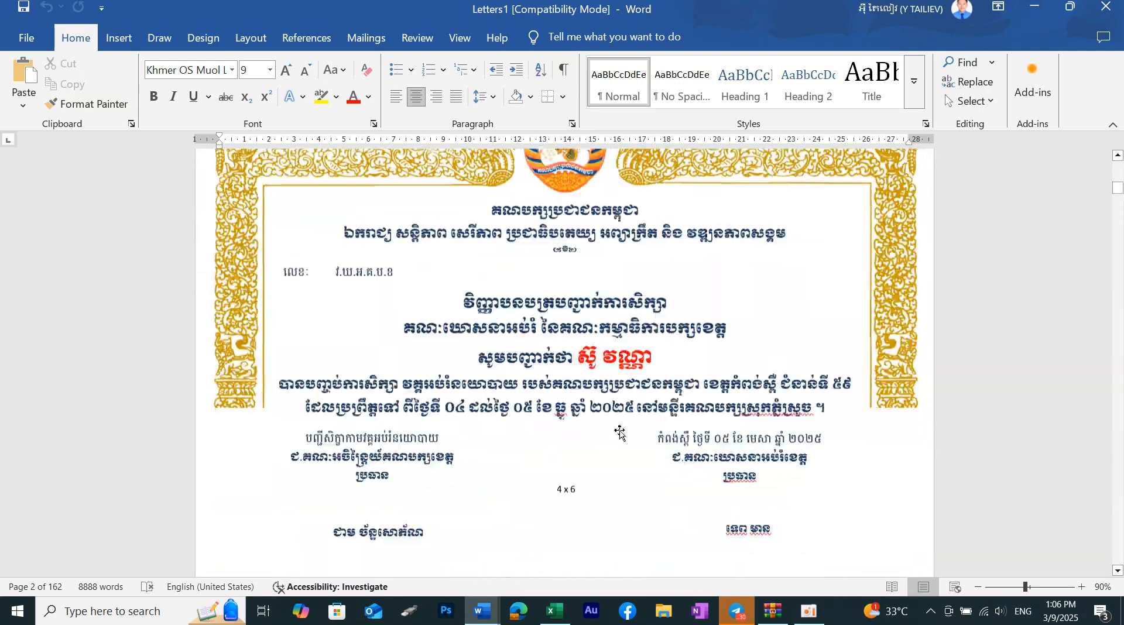
scroll(619, 432, down, 10)
- Inspect the end of the merged document for certificates without a name and locate the last one with a trainee name
drag(1117, 196, 1117, 317)
scroll(815, 385, down, 5)
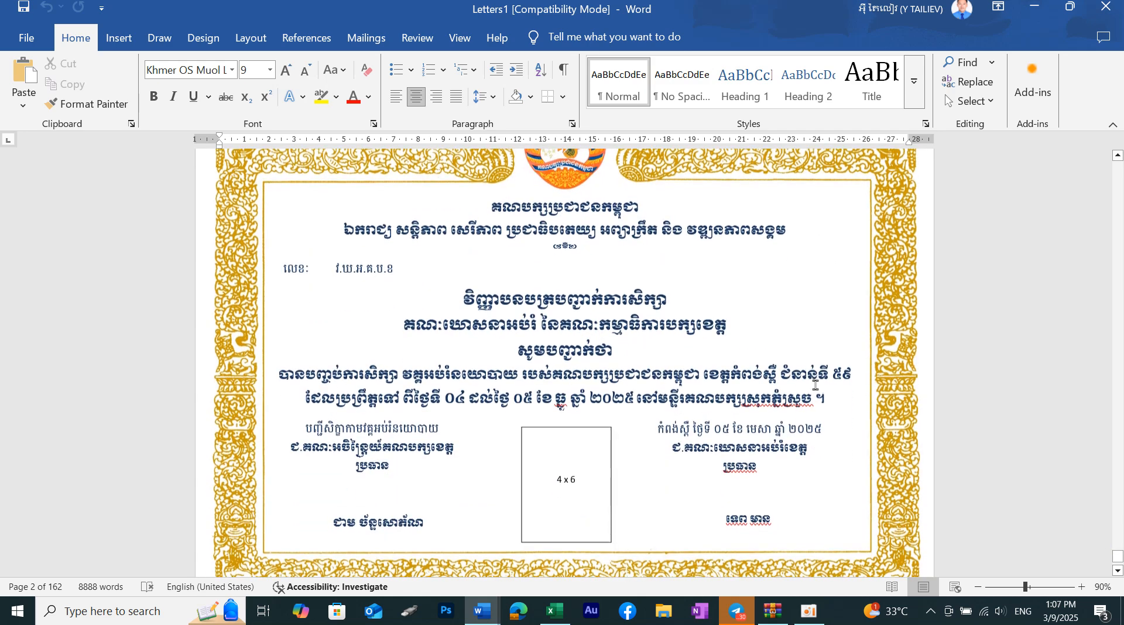
scroll(815, 385, down, 6)
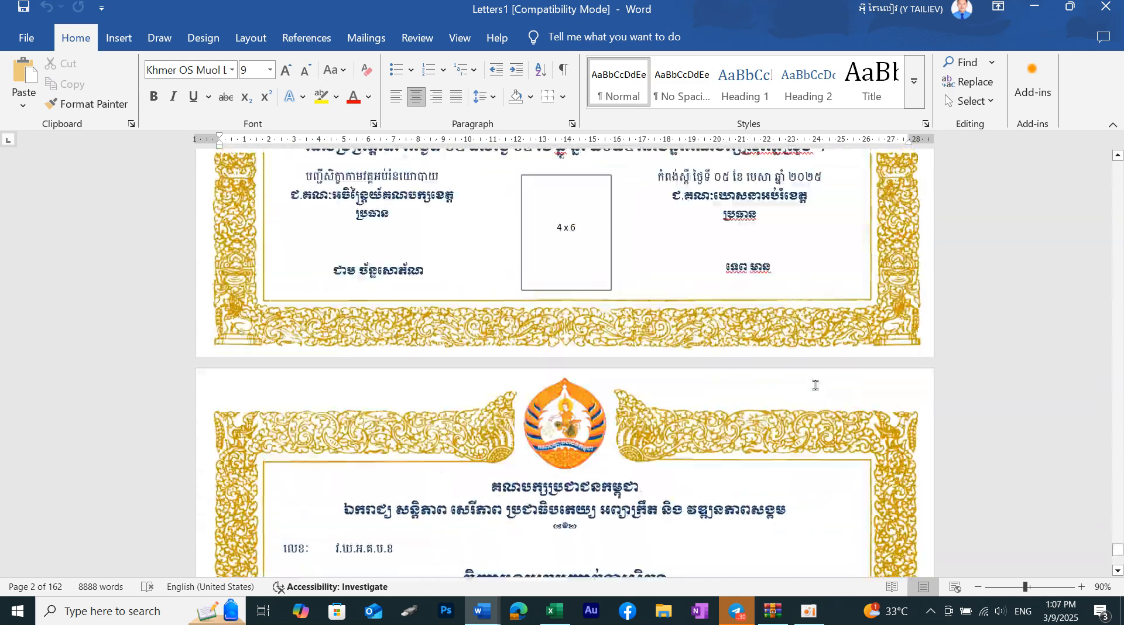
scroll(816, 385, down, 8)
scroll(815, 387, up, 8)
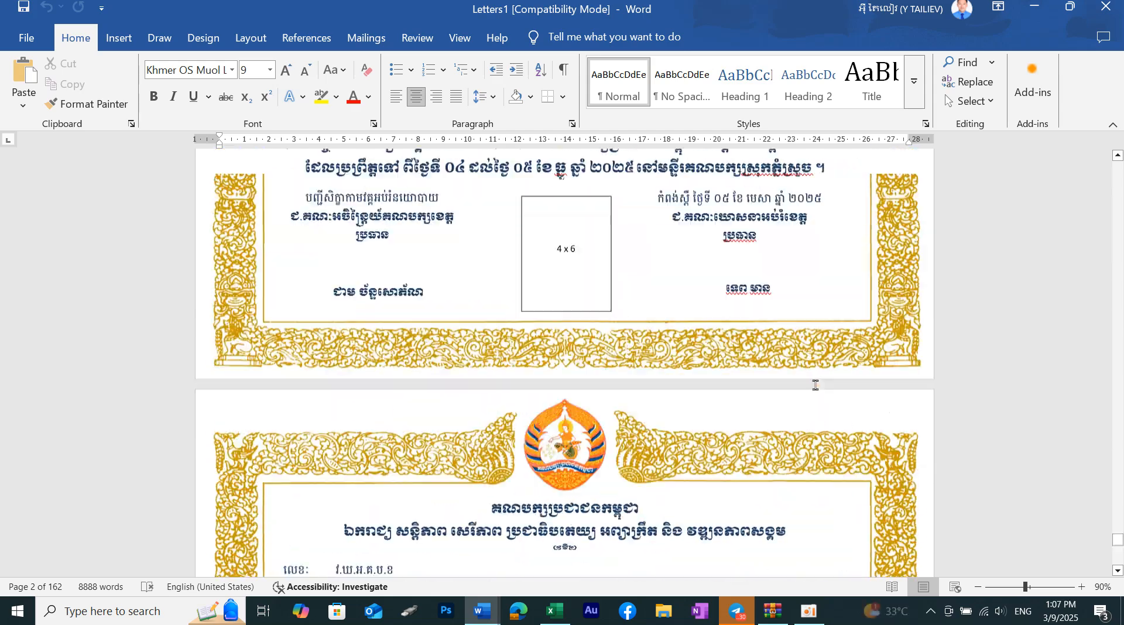
scroll(814, 385, down, 11)
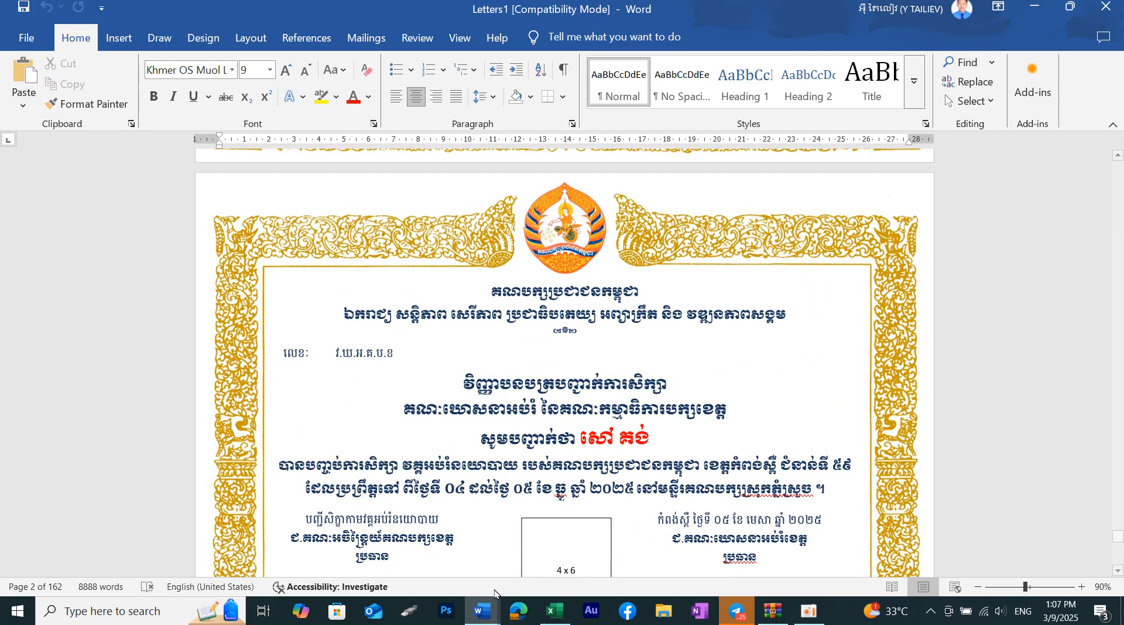
- Switch to the Excel list and check its last trainee record against the last named certificate
click(542, 613)
scroll(301, 477, down, 20)
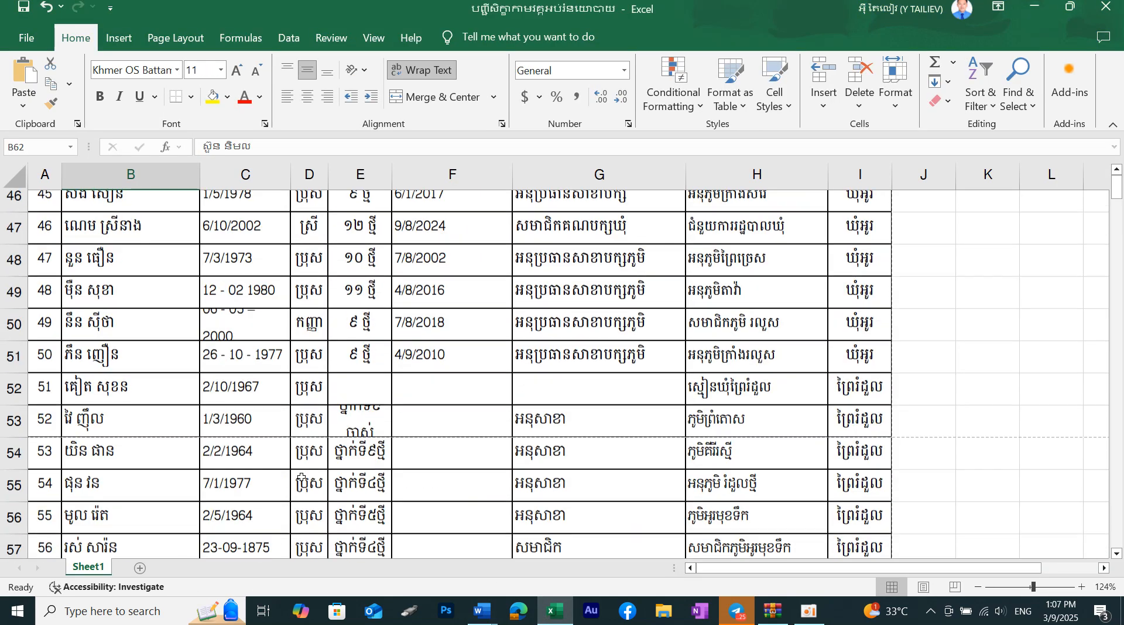
scroll(302, 477, up, 4)
scroll(301, 477, up, 7)
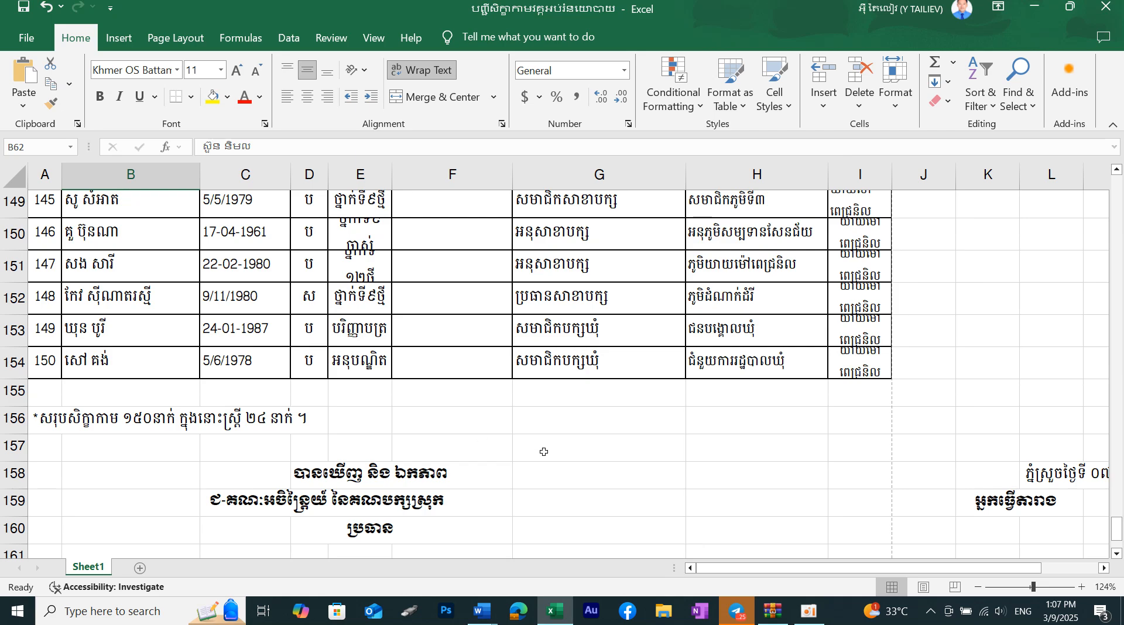
- Return to Letters1 in Word and review the names on the certificates preceding the last named one
mouse_move(481, 612)
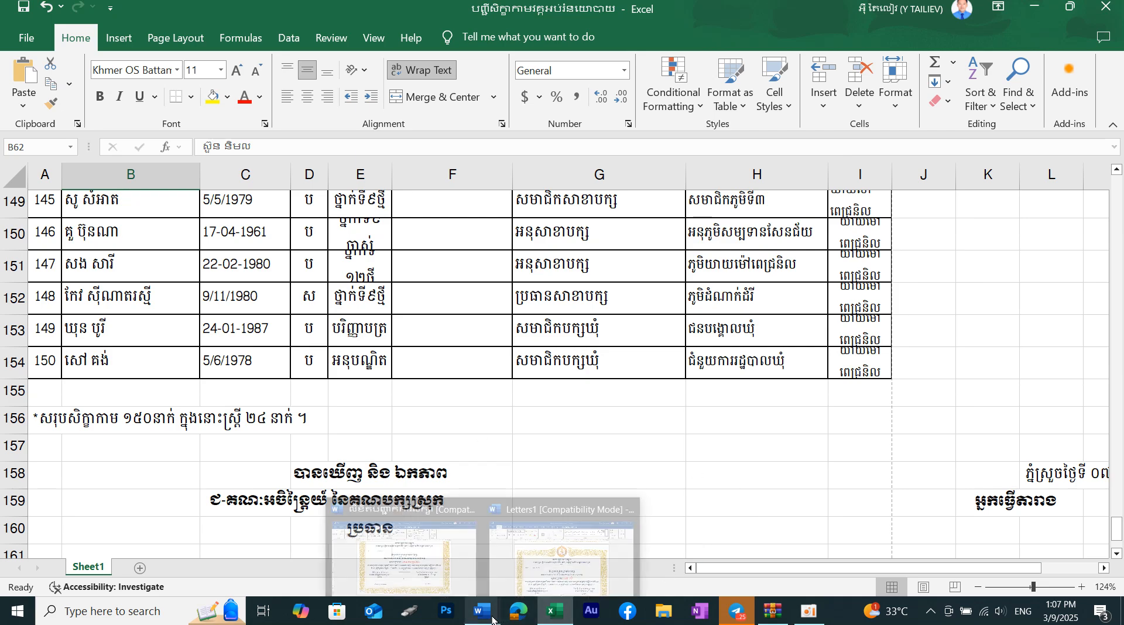
click(544, 578)
scroll(634, 402, down, 5)
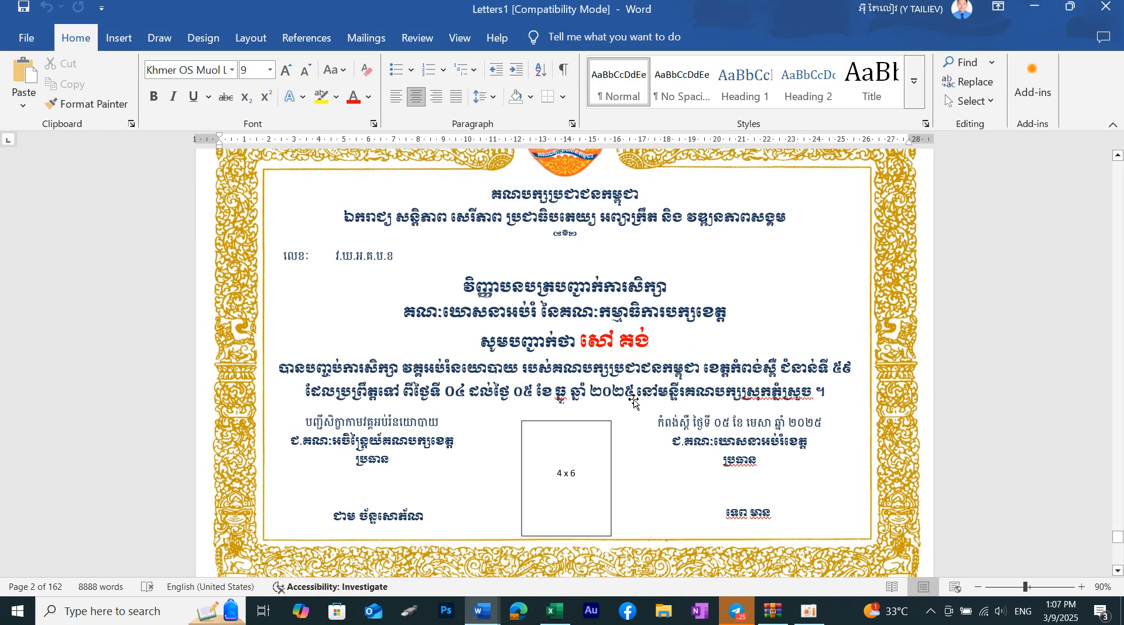
scroll(634, 401, down, 15)
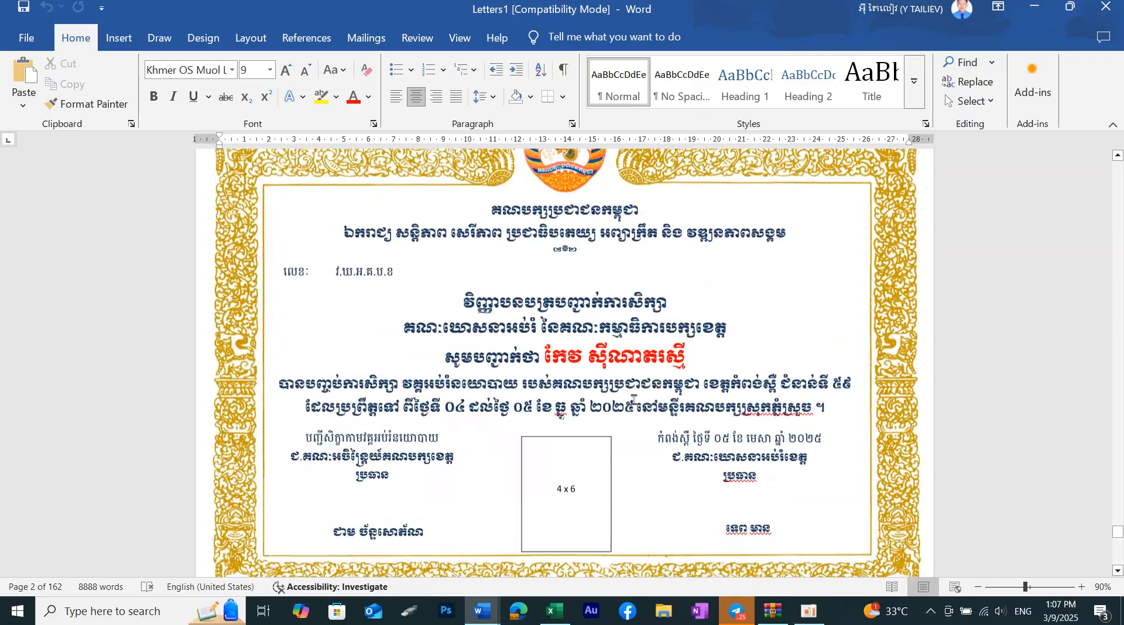
scroll(646, 355, down, 15)
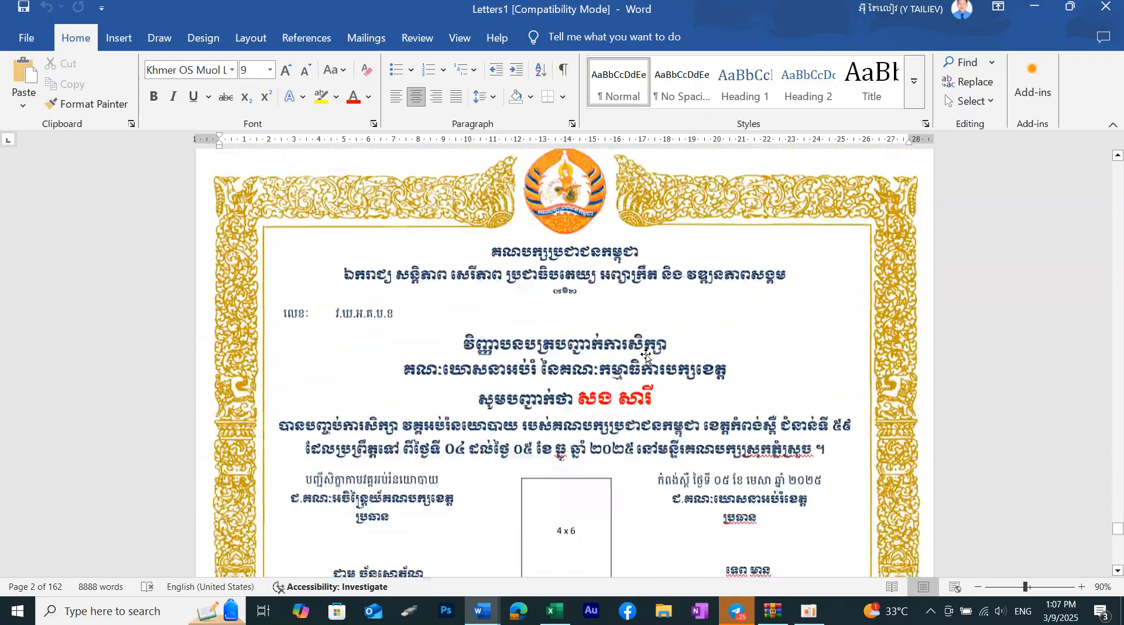
scroll(646, 354, down, 15)
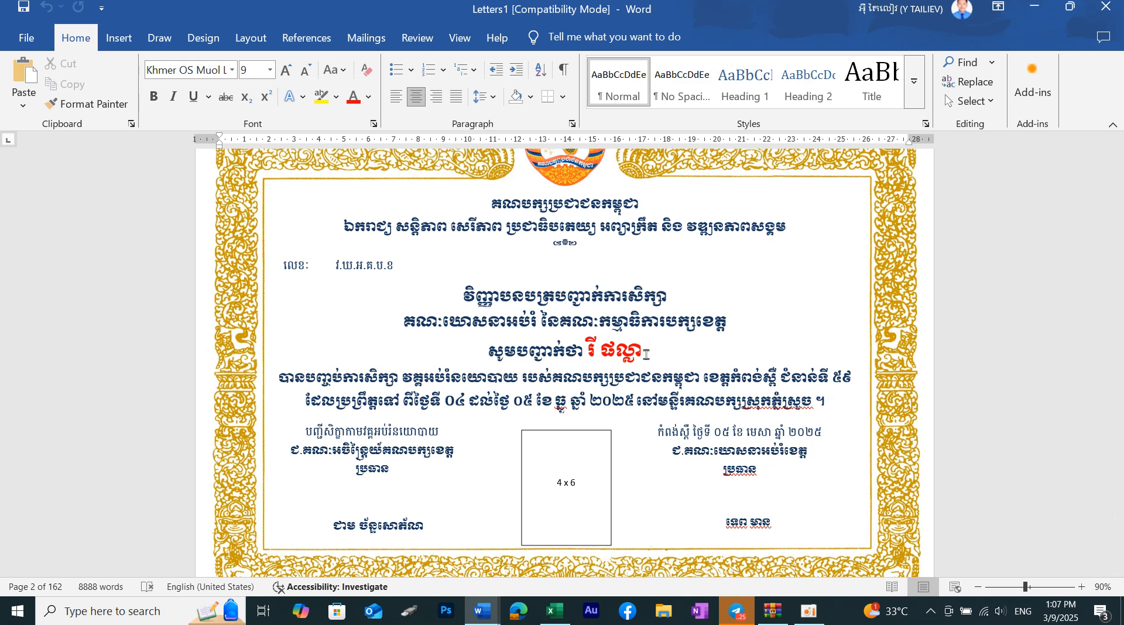
scroll(636, 304, down, 18)
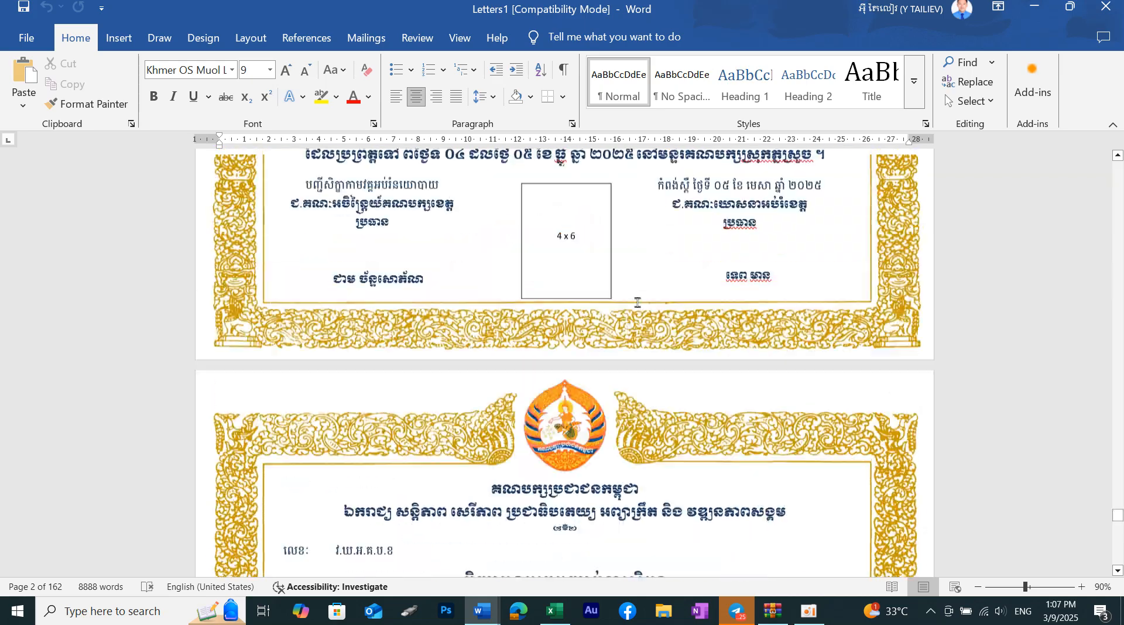
scroll(637, 304, down, 9)
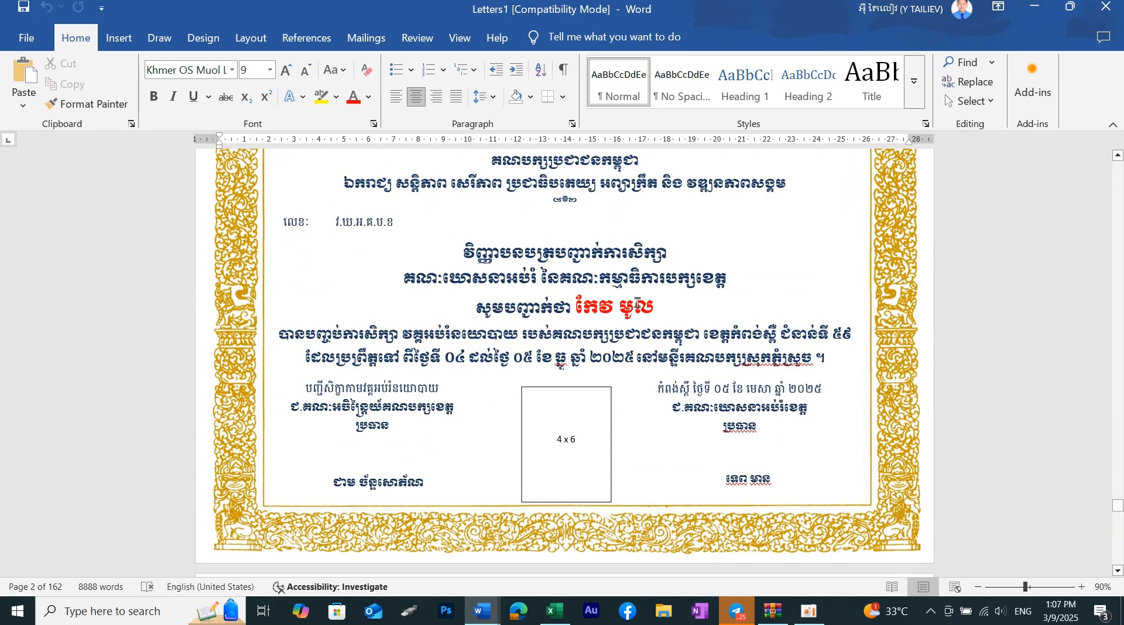